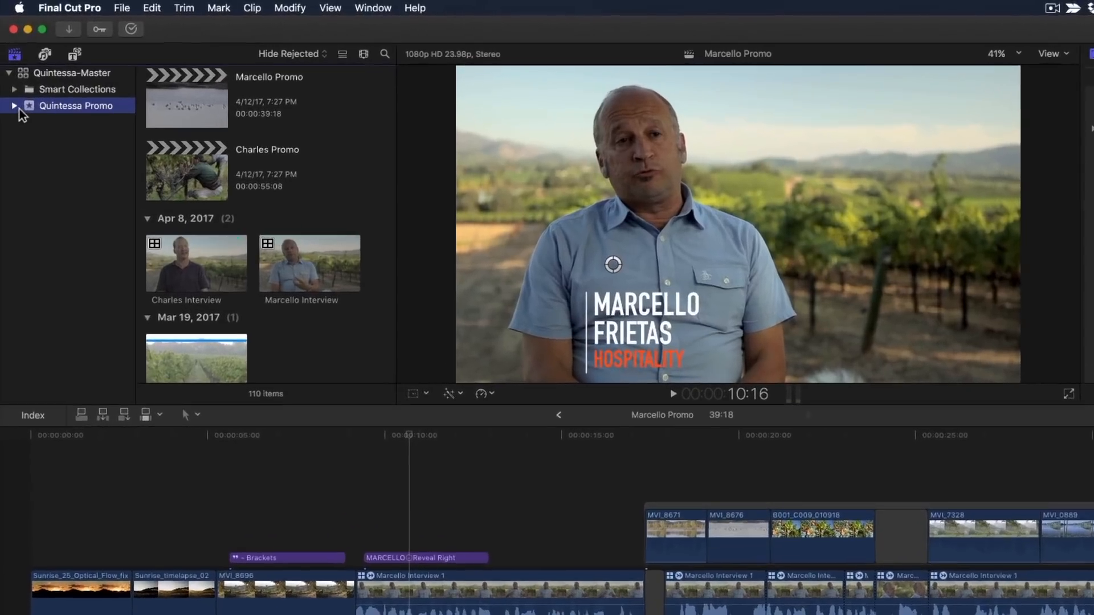
- Create a new compound clip named Sponsor Graphic in the Quintessa Promo event, starting from the Graphics collection
click(11, 85)
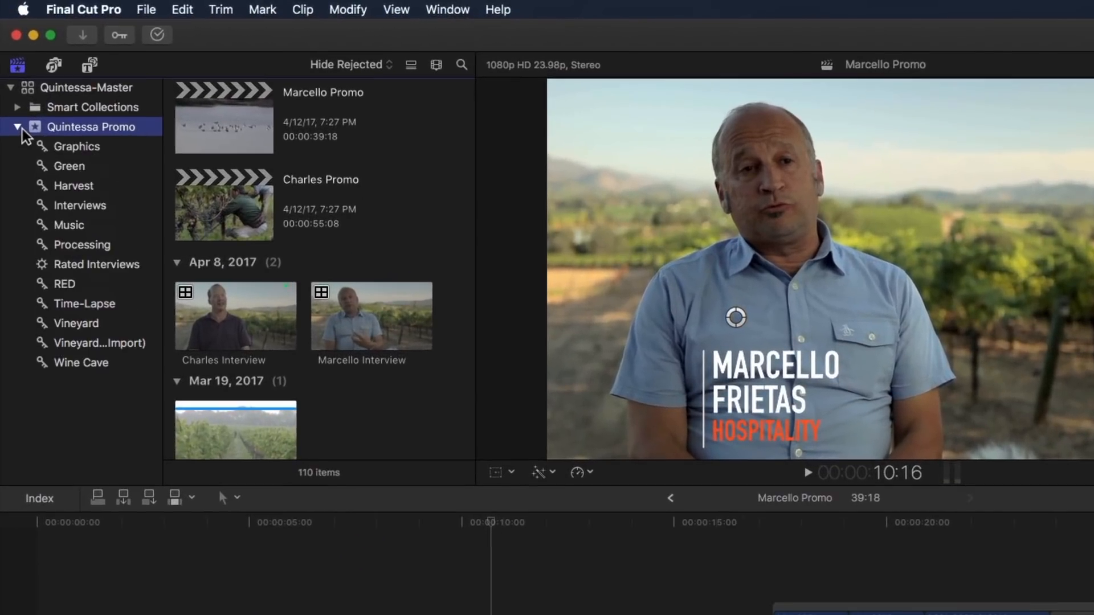
click(86, 153)
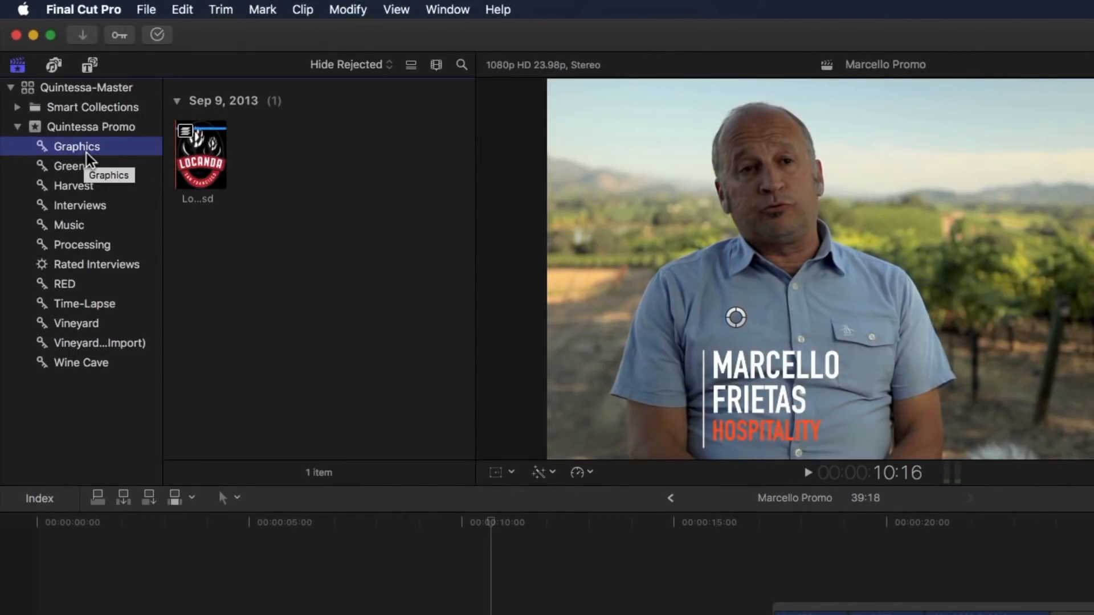
right_click(286, 219)
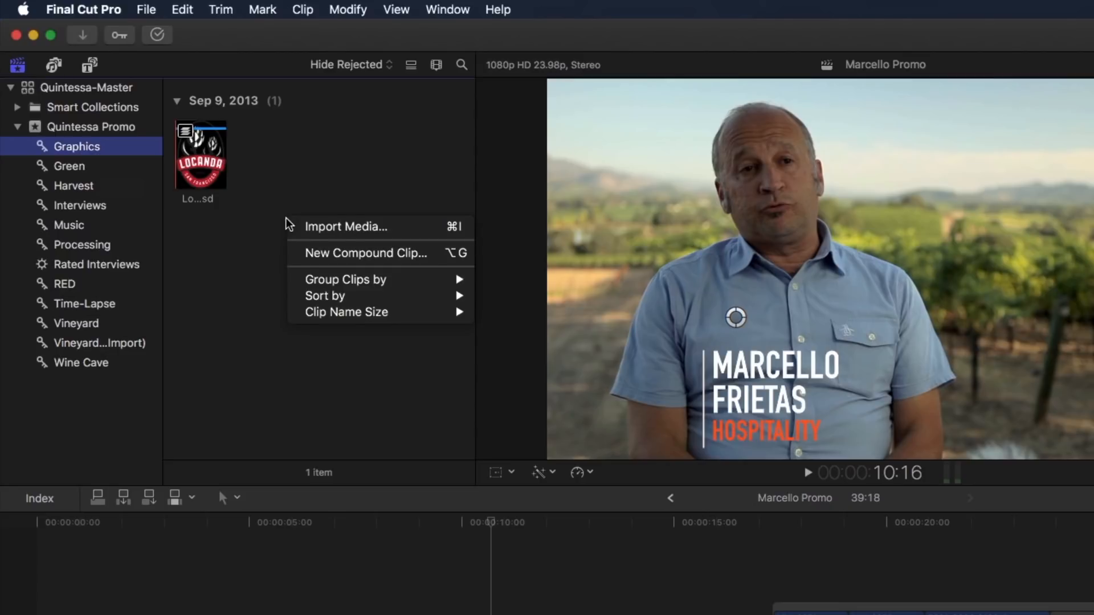
click(305, 253)
text(Spo)
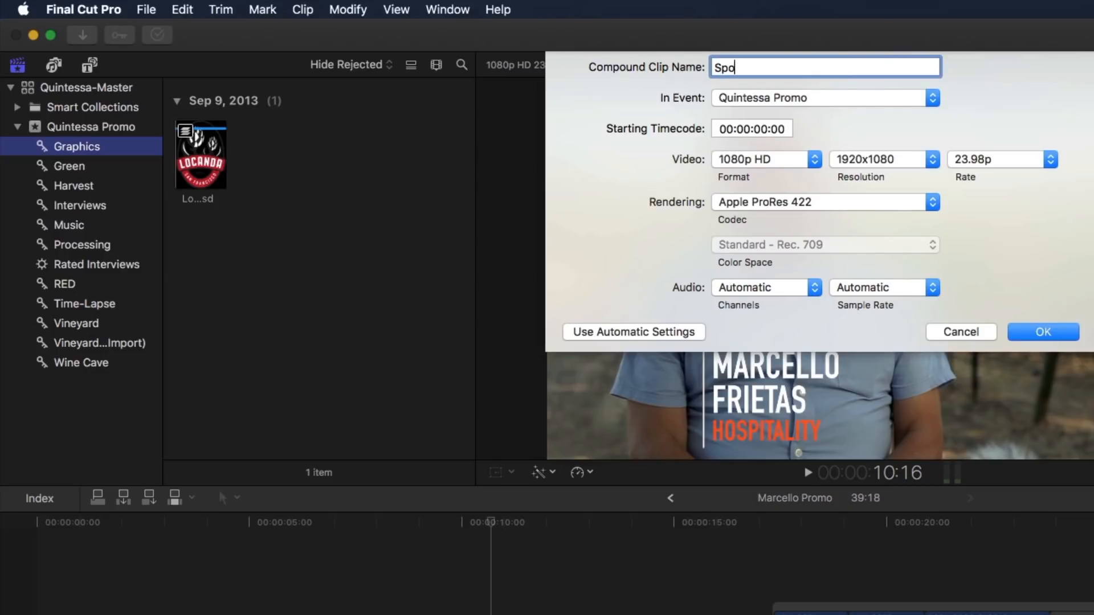
text(nsor Graphic)
click(1017, 331)
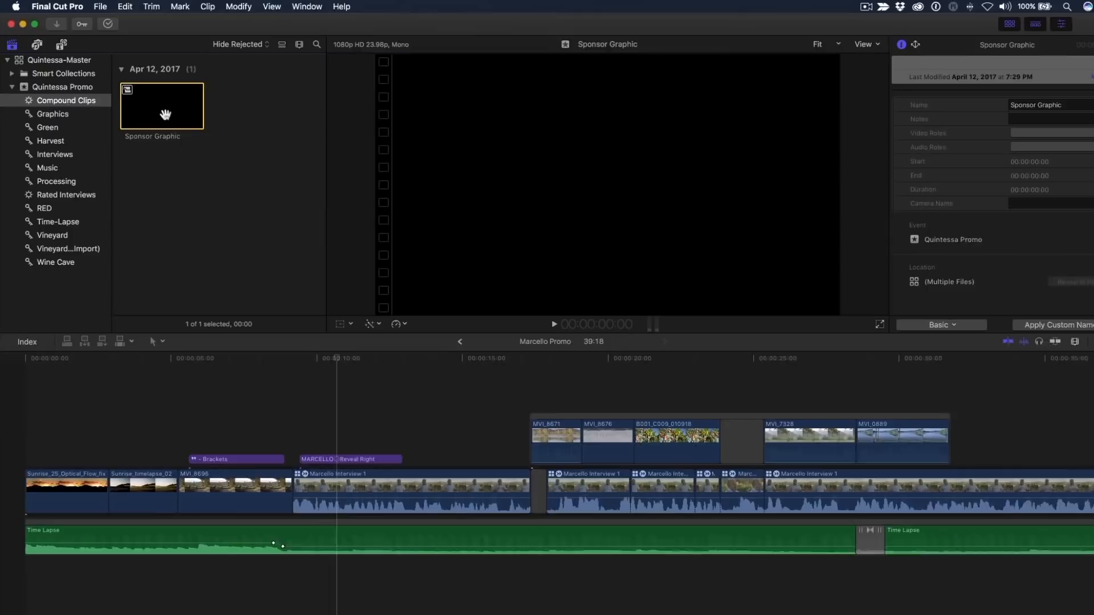
- Open the Sponsor Graphic compound clip in the timeline and append Locanda_Logo.psd from the Graphics collection
double_click(245, 181)
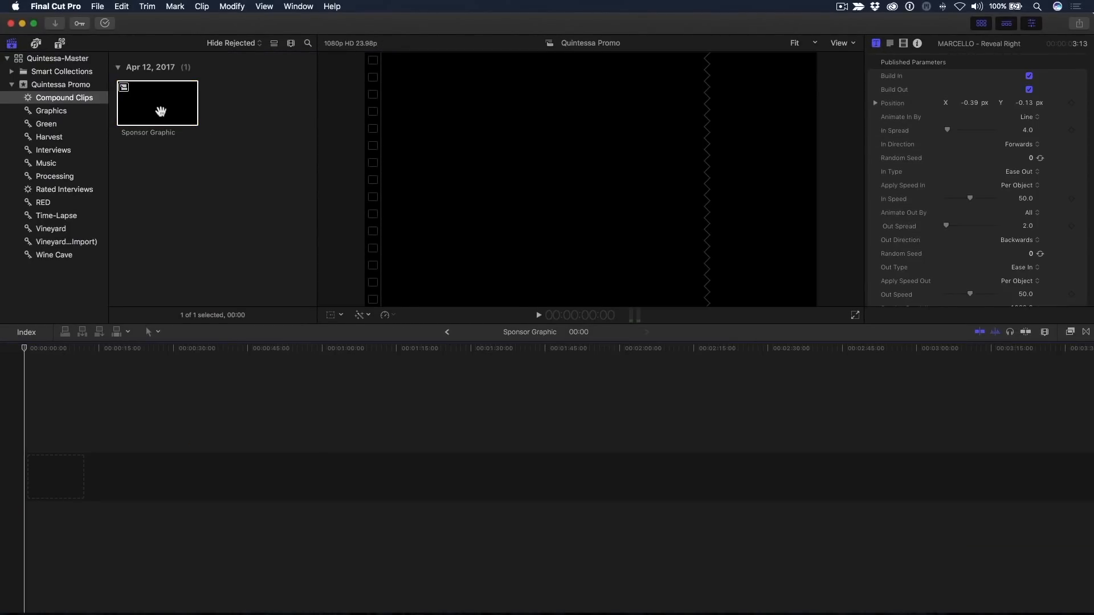
click(161, 111)
click(55, 112)
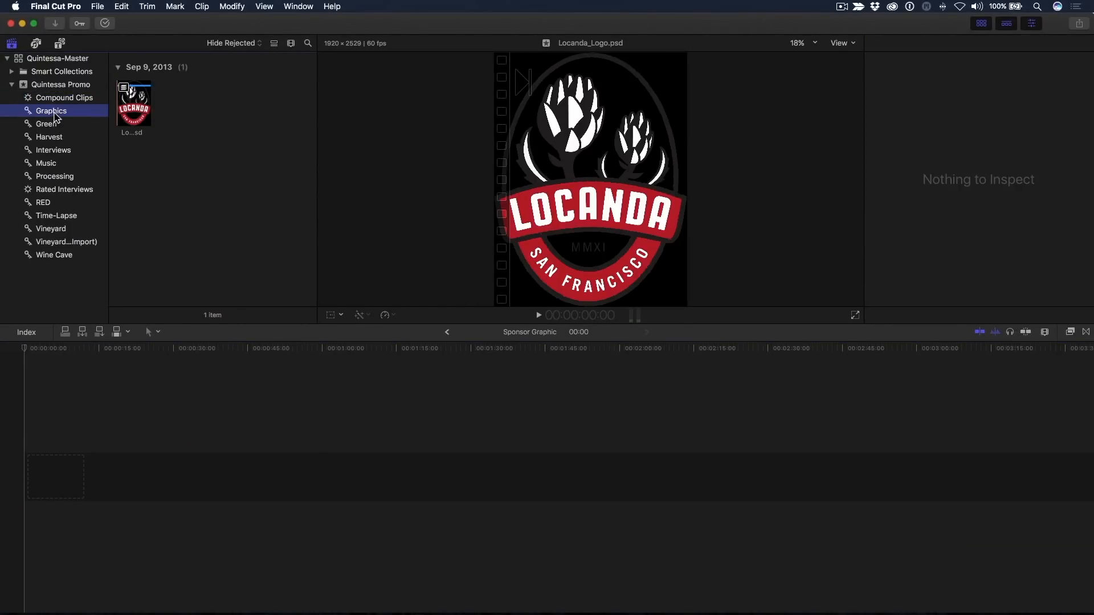
click(134, 114)
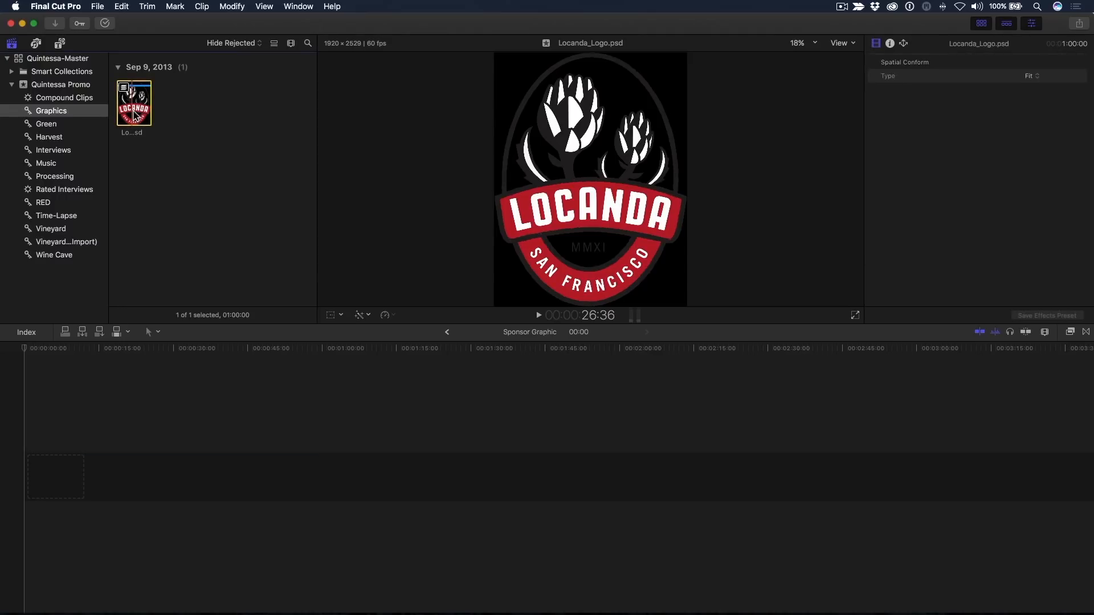
key(e)
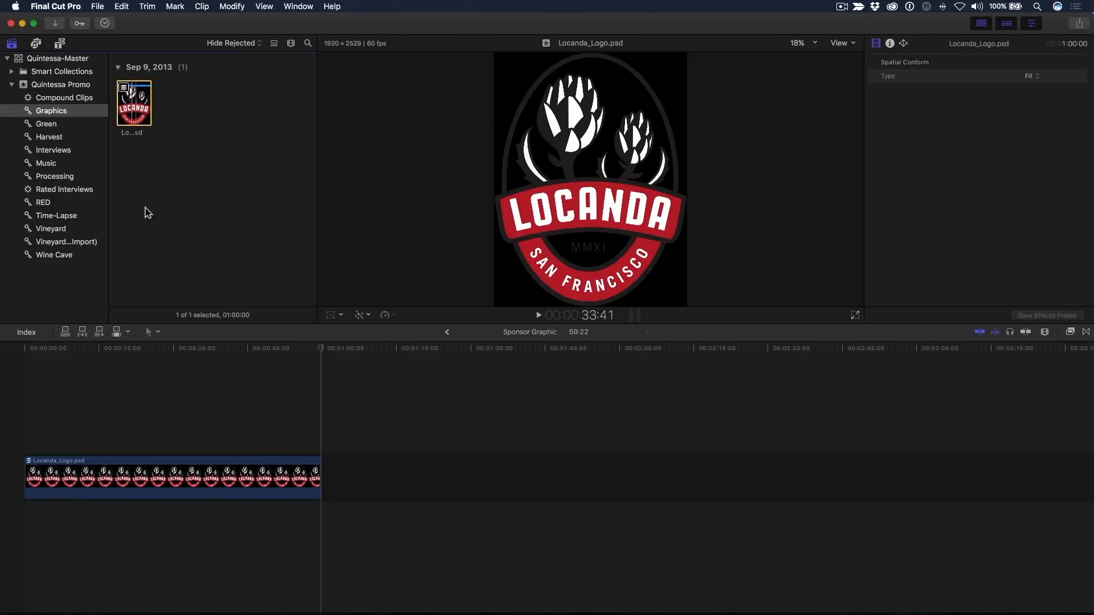
- Set the Locanda_Logo.psd clip's duration to 5:00 and fit the whole compound clip in the timeline
click(175, 482)
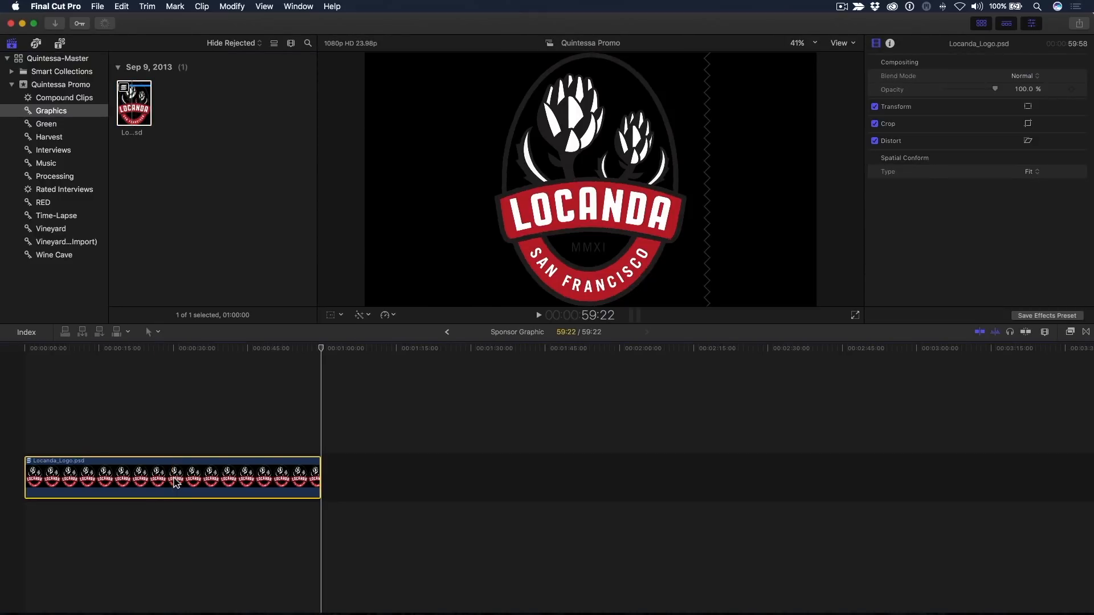
key(ctrl+d)
text(500)
key(Return)
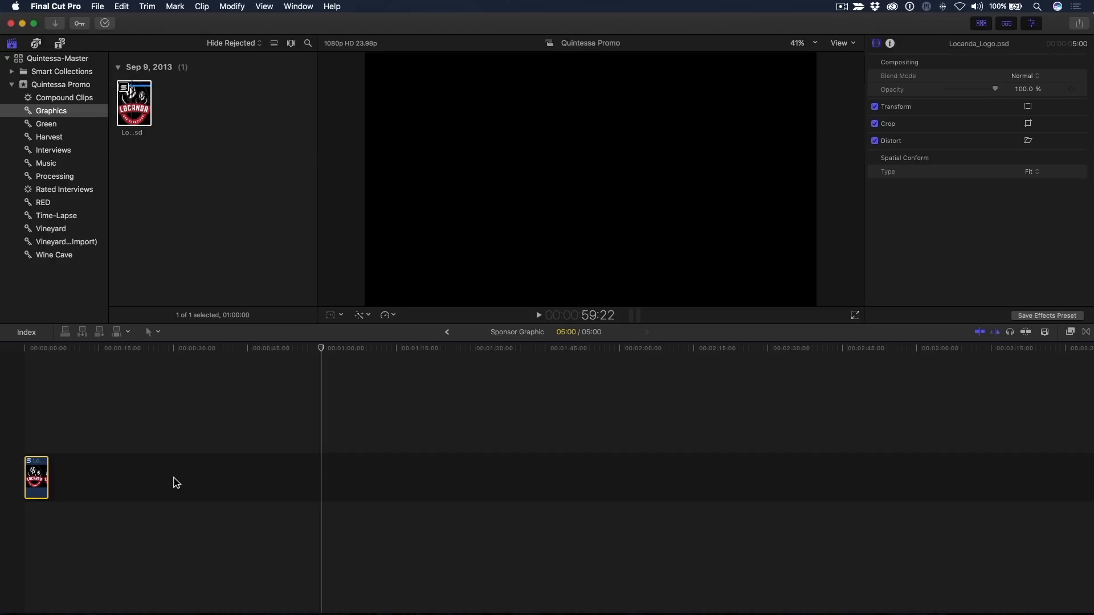
click(166, 442)
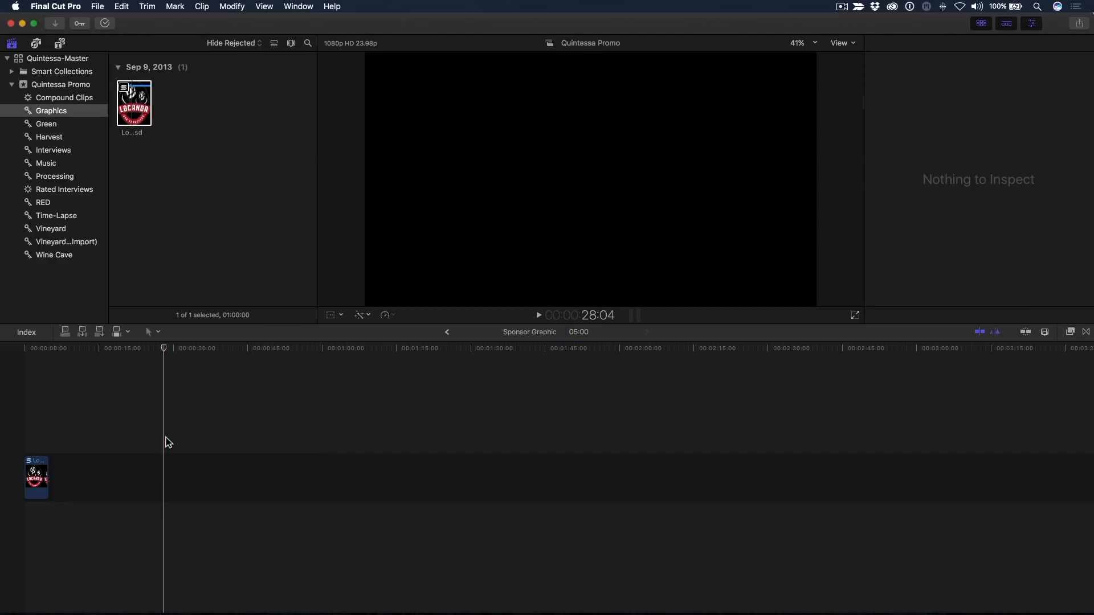
key(shift+z)
click(209, 425)
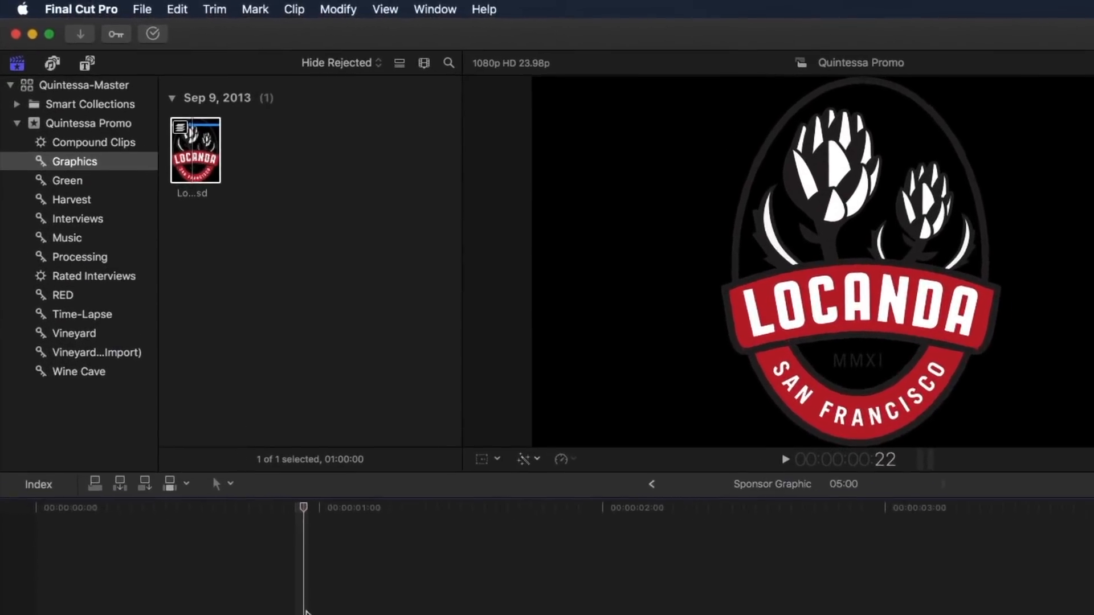
- Connect the still IMG_8460 from the Stills smart collection beneath the logo clip, aligned to the timeline start
click(21, 105)
click(61, 204)
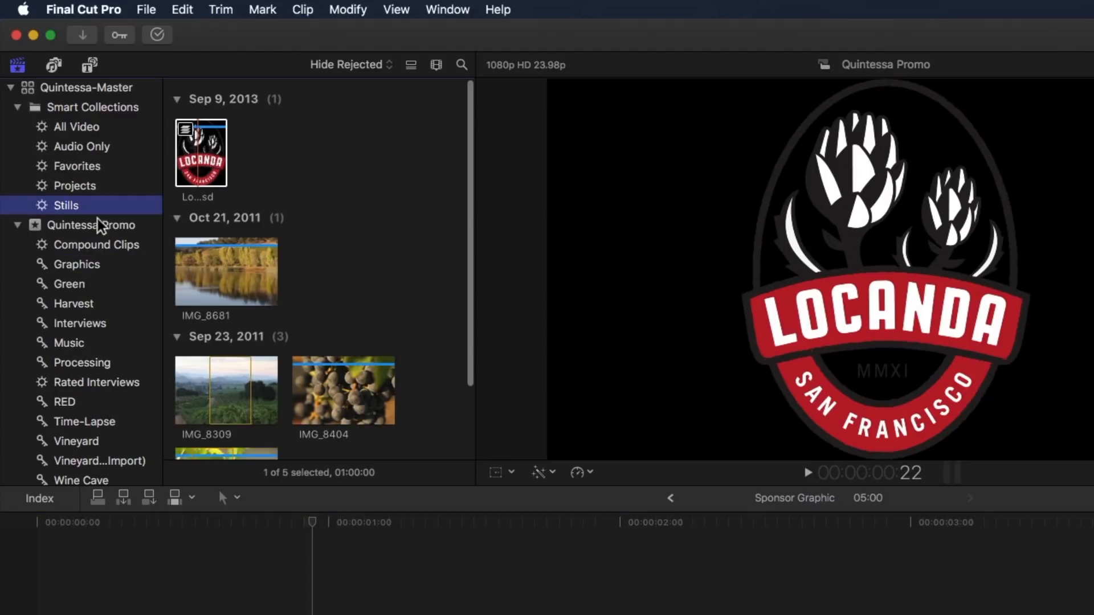
scroll(336, 244, down, 3)
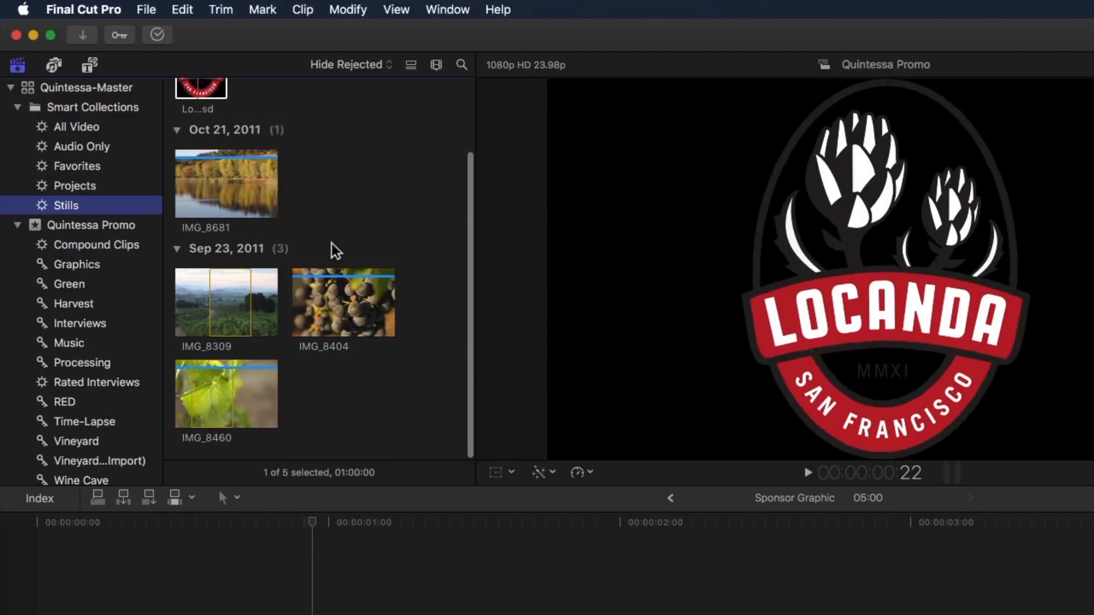
click(216, 400)
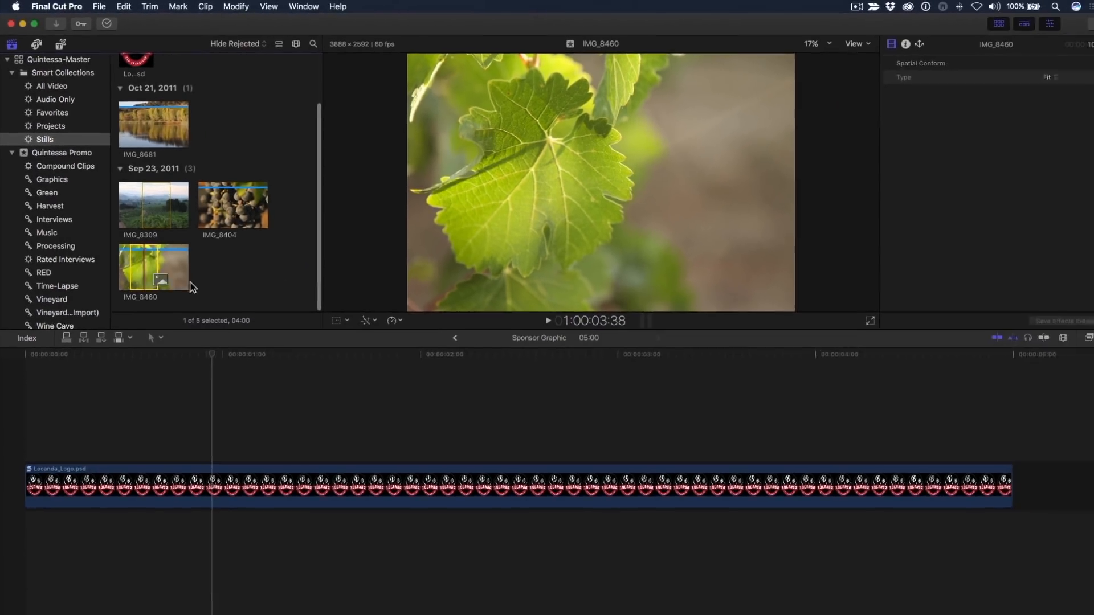
drag(217, 401, 32, 614)
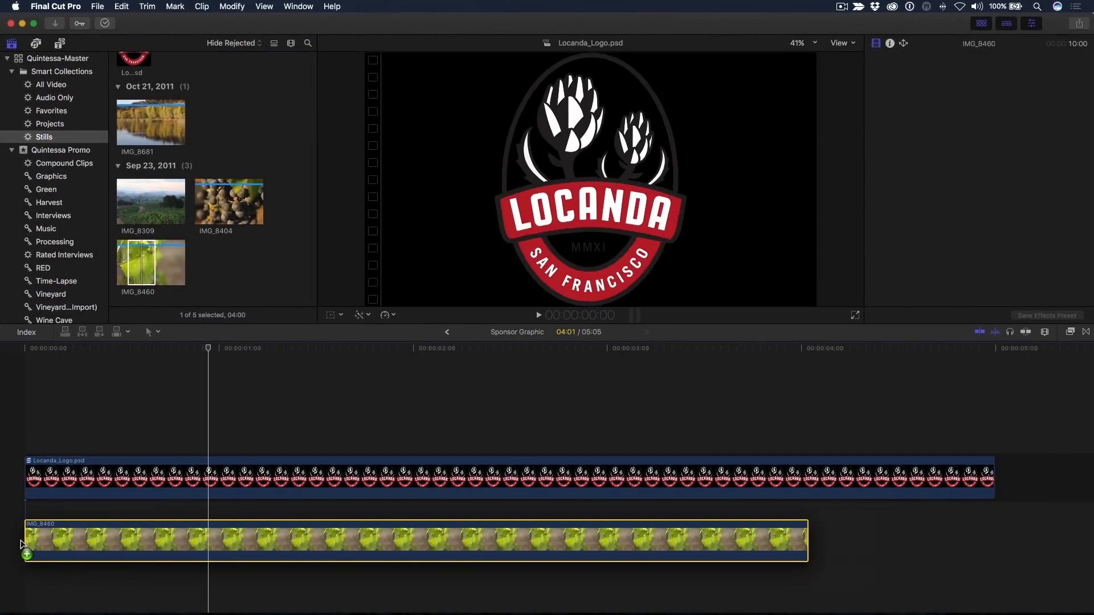
drag(20, 544, 23, 545)
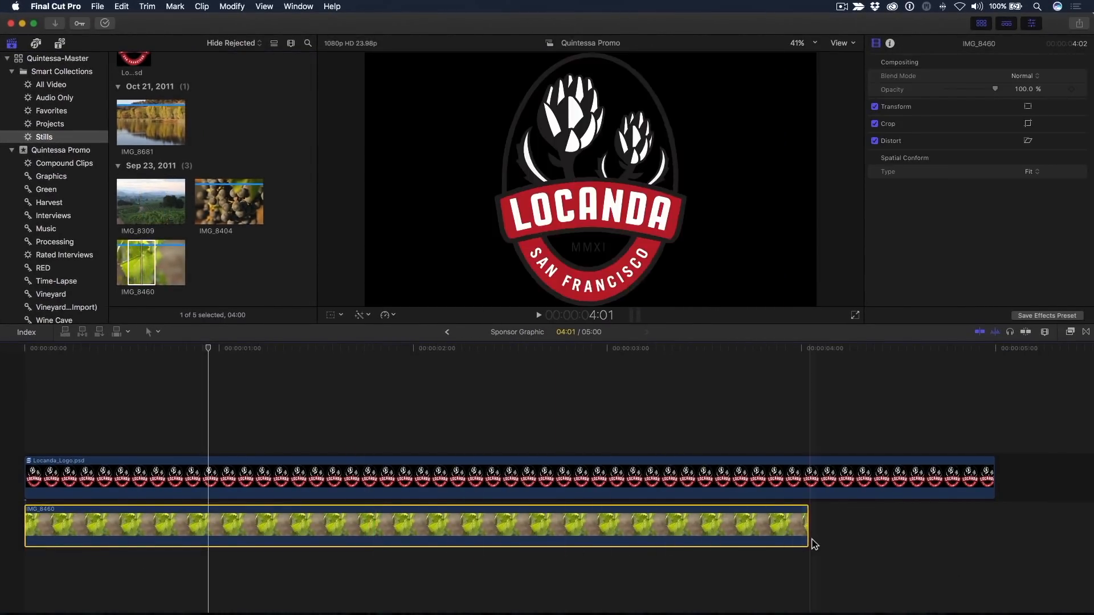
- Extend IMG_8460 to the end of the logo clip and set its Spatial Conform type to Fill
drag(809, 541, 994, 537)
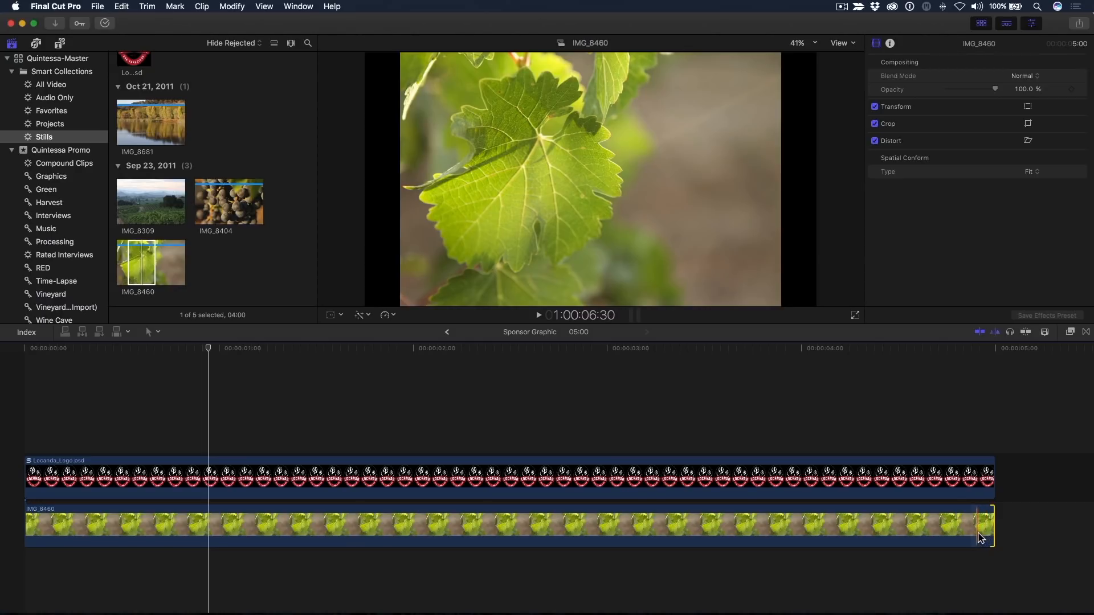
click(978, 535)
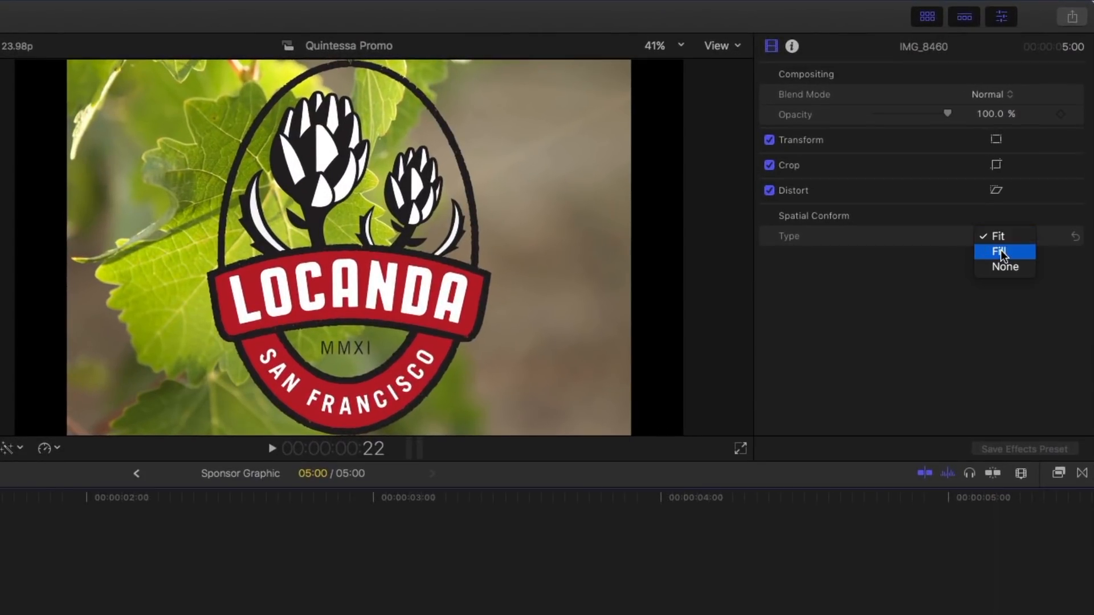
click(1000, 253)
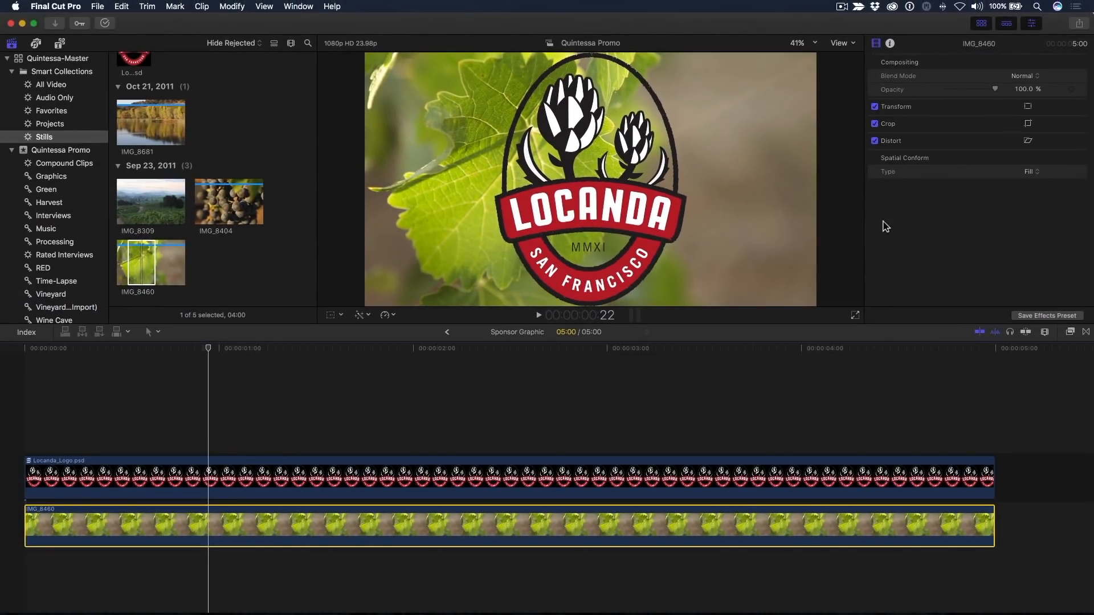
- Use Transform to scale the Locanda logo down slightly and move it left of the frame's centre, over the leaf
click(633, 236)
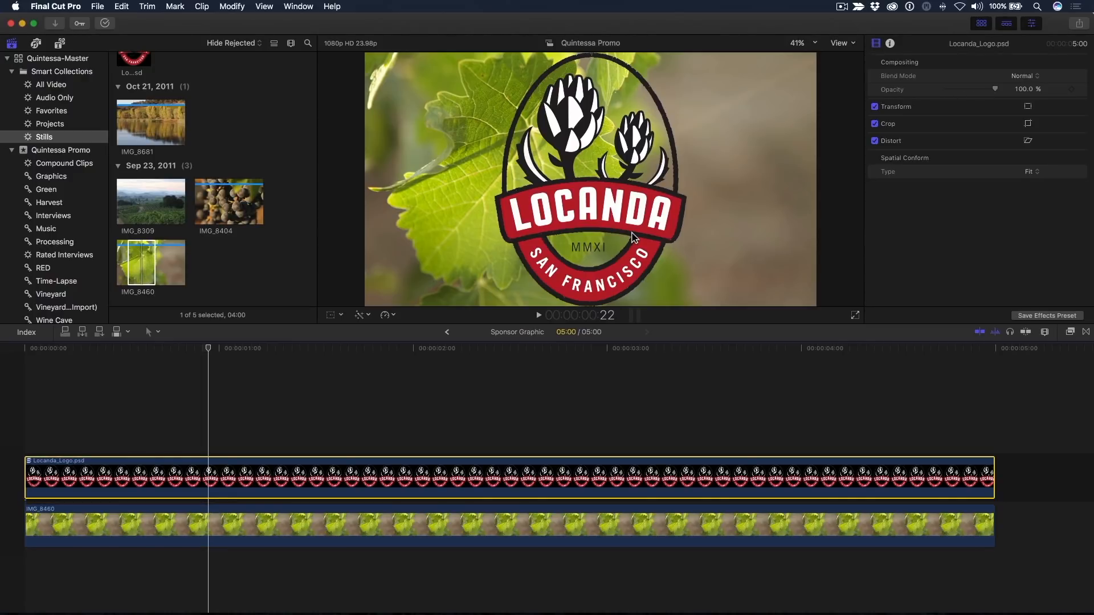
key(shift+t)
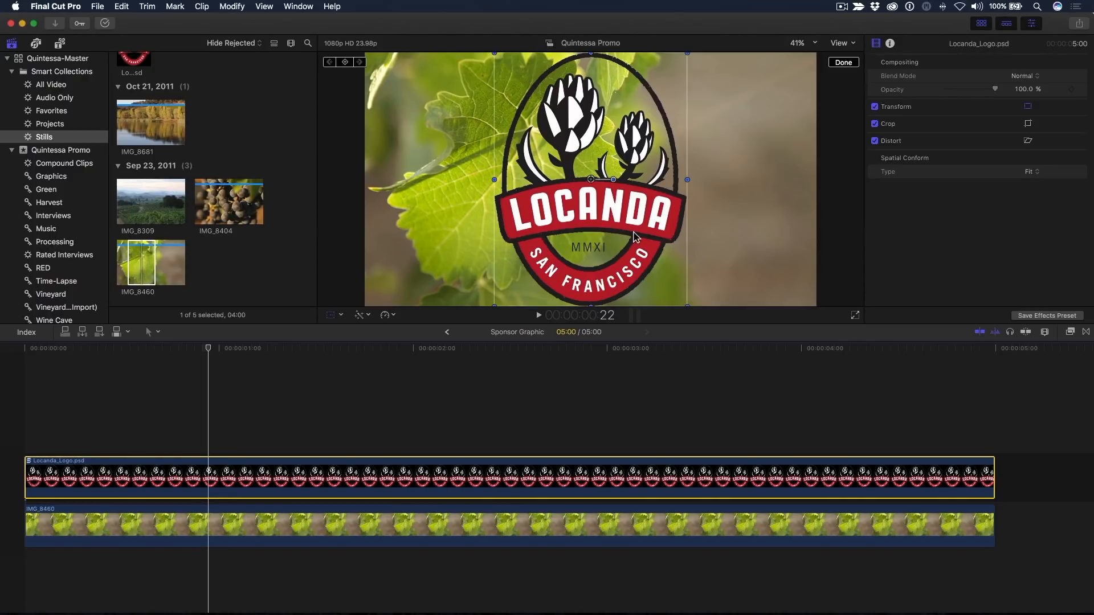
drag(689, 306, 669, 282)
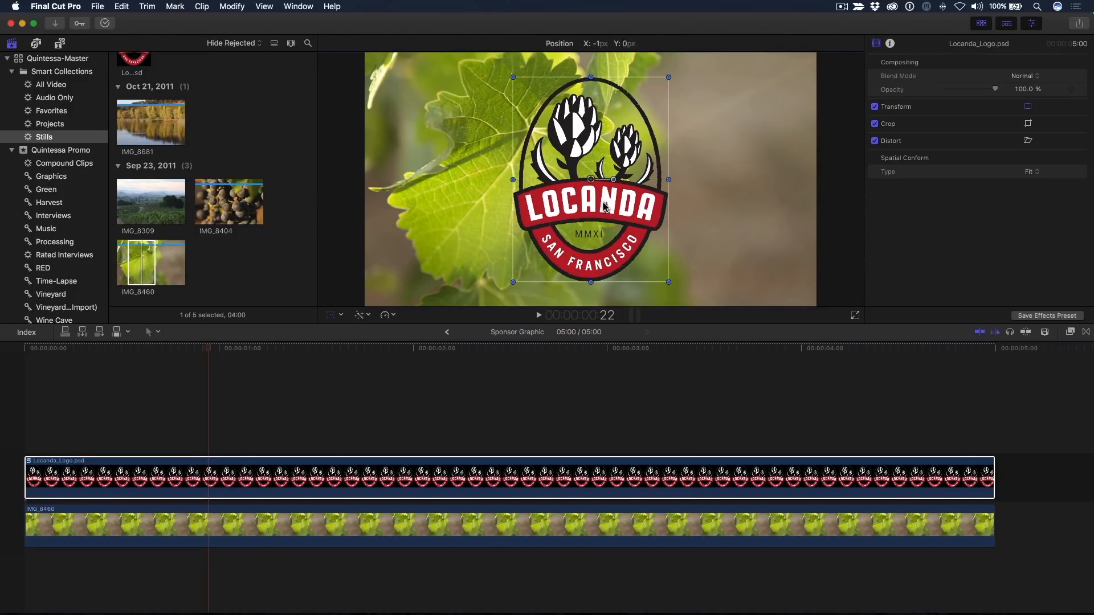
drag(607, 207, 531, 204)
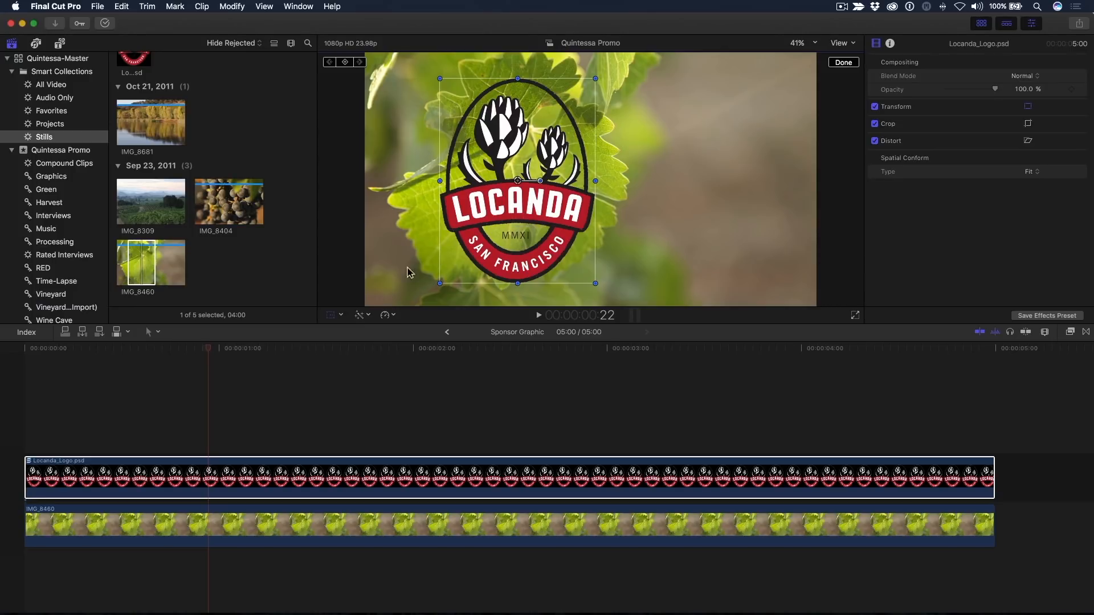
click(332, 315)
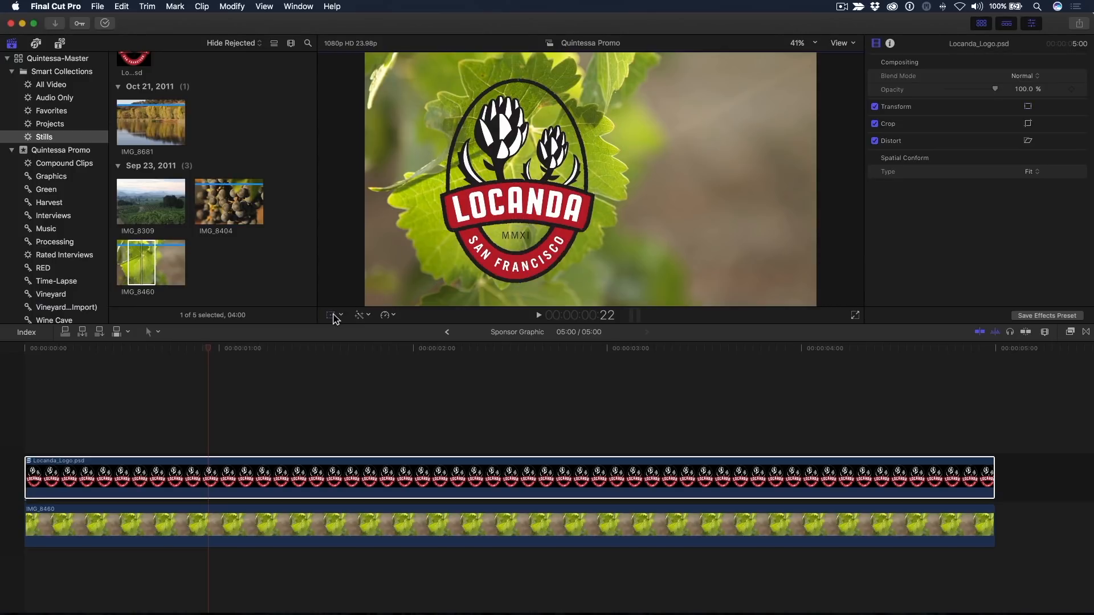
- Copy the Brackets title from the Marcello Promo timeline into Sponsor Graphic above the logo and extend it to the logo clip's end
click(446, 333)
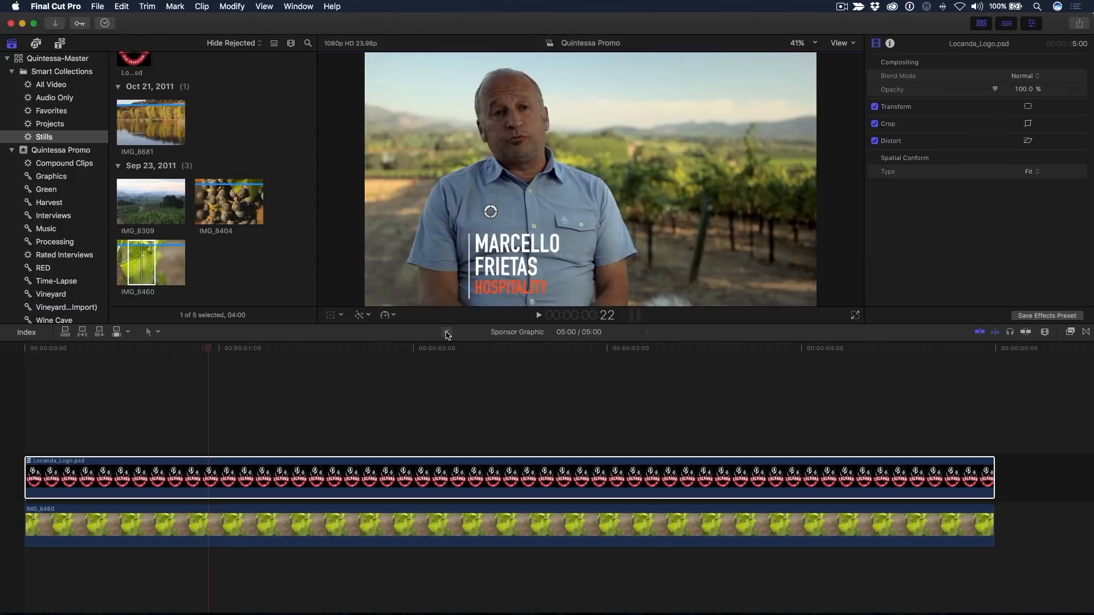
click(231, 448)
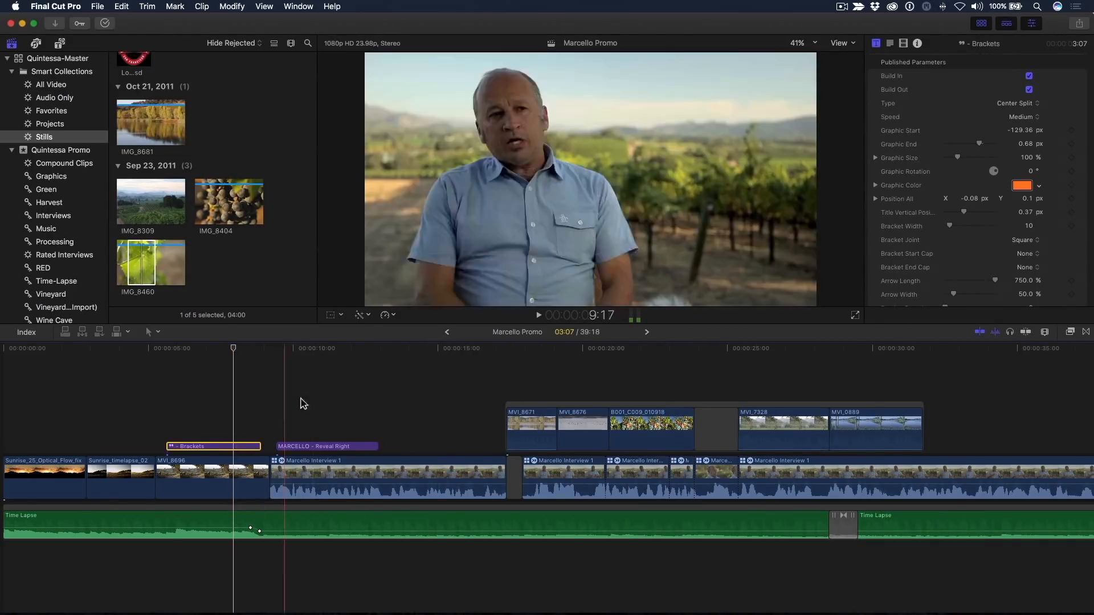
click(646, 333)
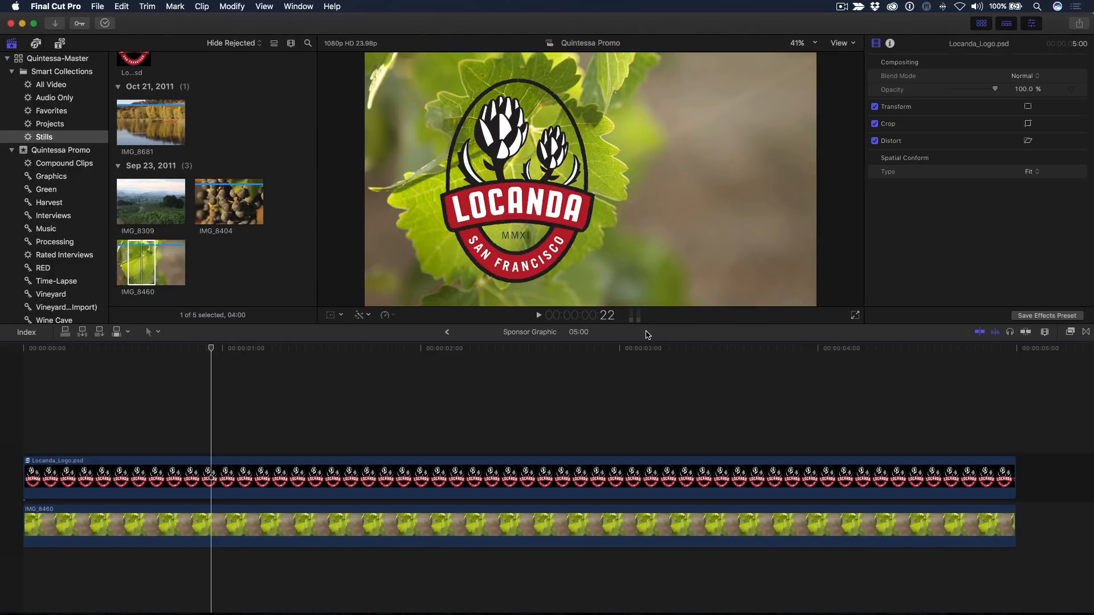
click(647, 332)
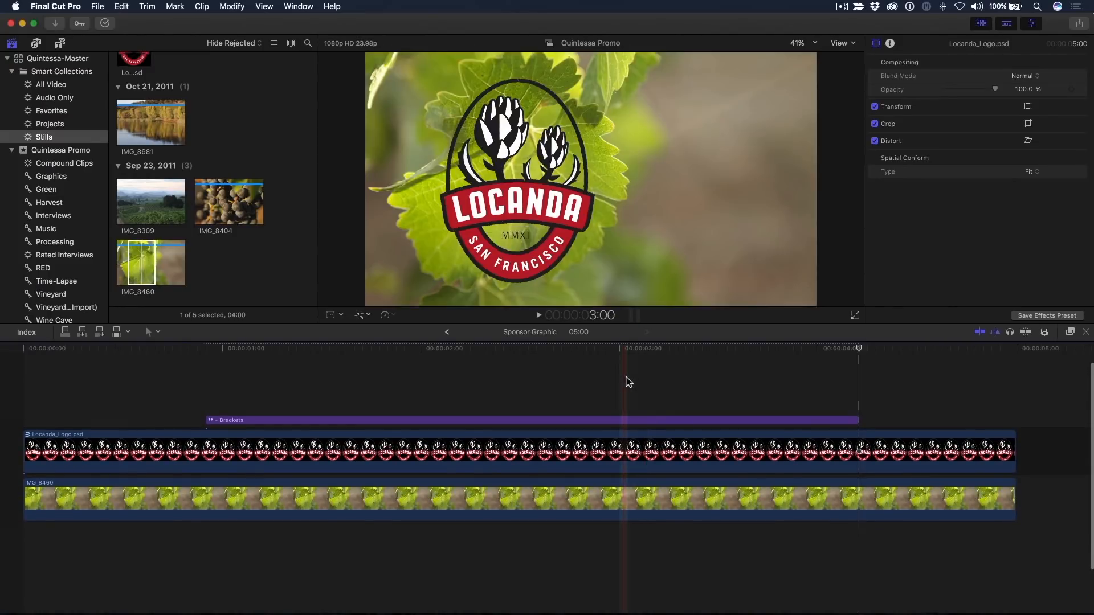
click(625, 373)
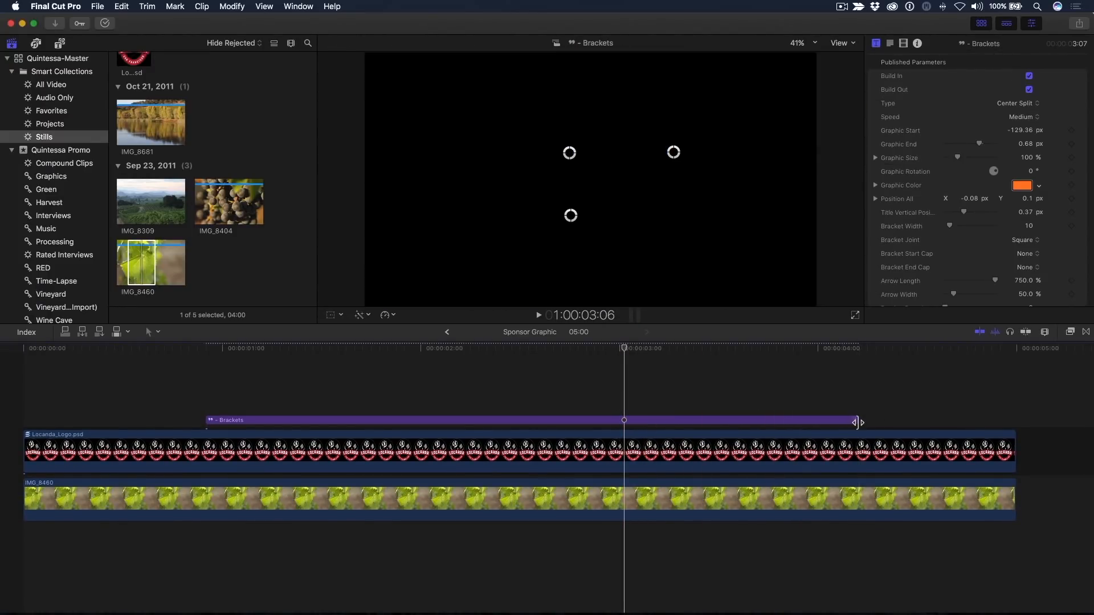
drag(858, 421, 1014, 422)
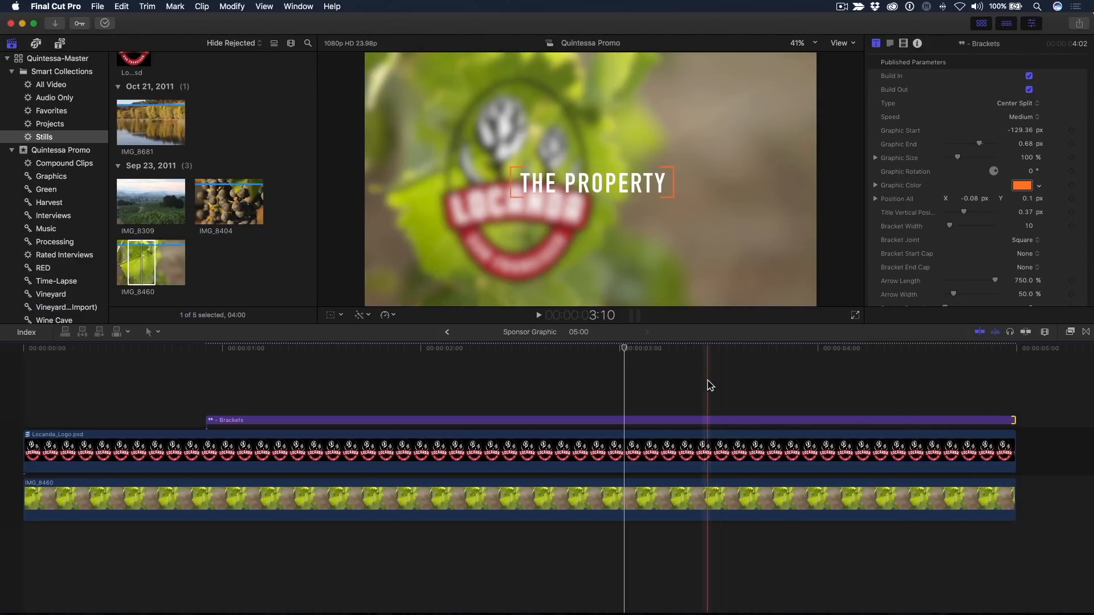
- Position the Brackets title beside the logo at about X 0.35 px, Y 0.09 px and change its text to PRESENTS
click(708, 385)
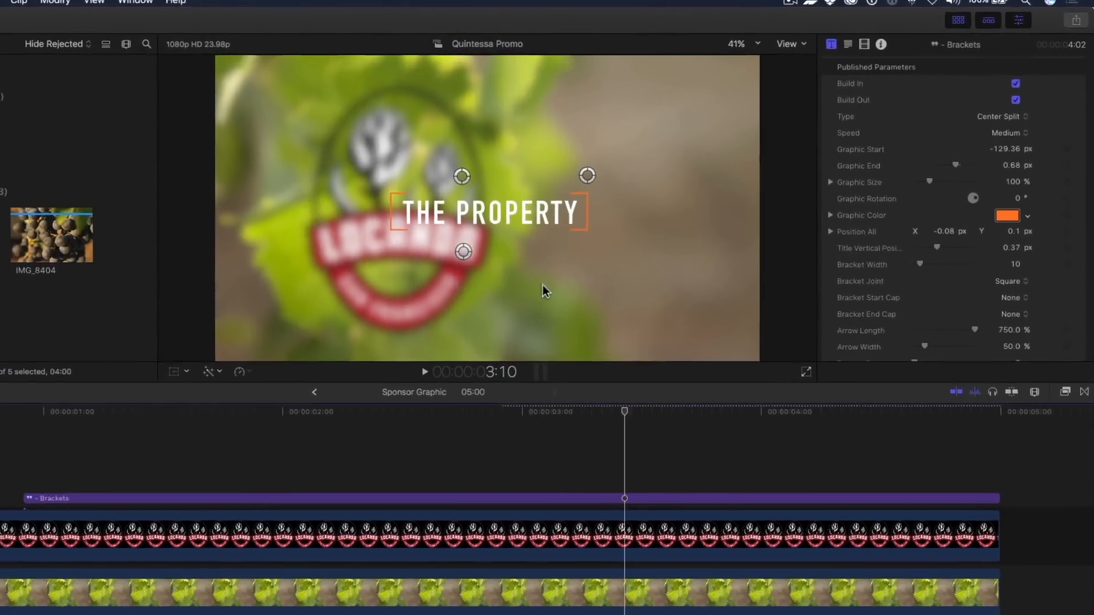
drag(463, 176, 595, 186)
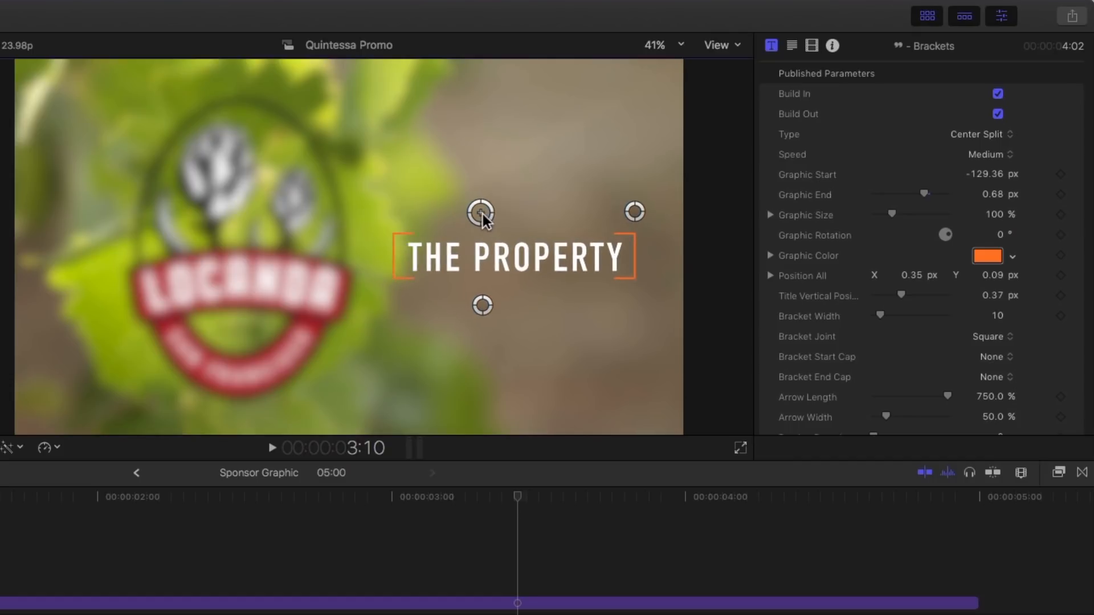
double_click(481, 261)
text(PRESENTS)
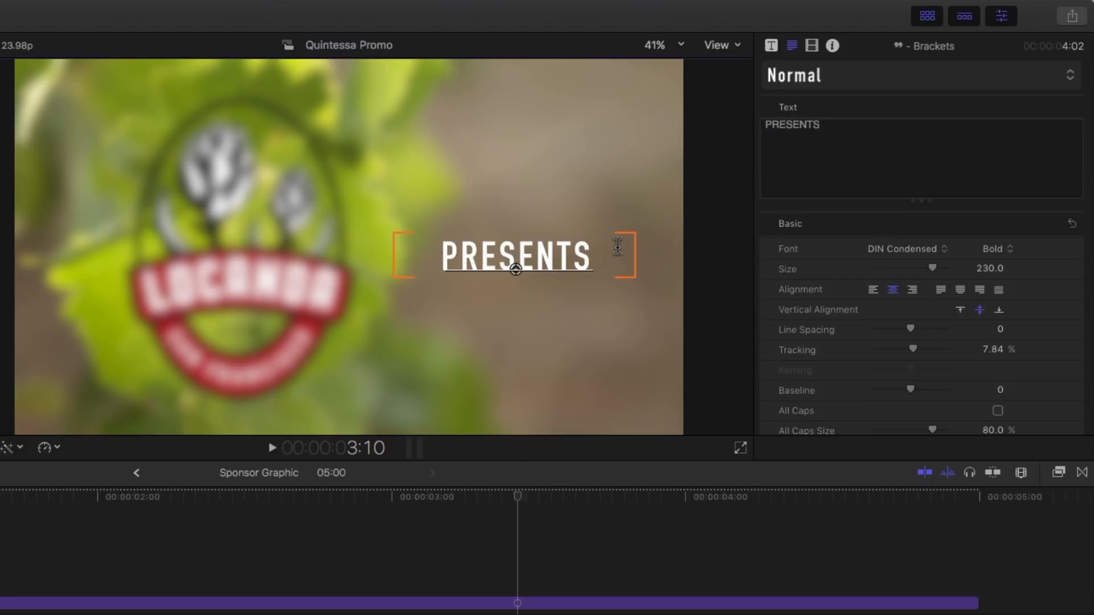
- Narrow the brackets to fit closely around PRESENTS and turn off Blur Video for the title
key(Escape)
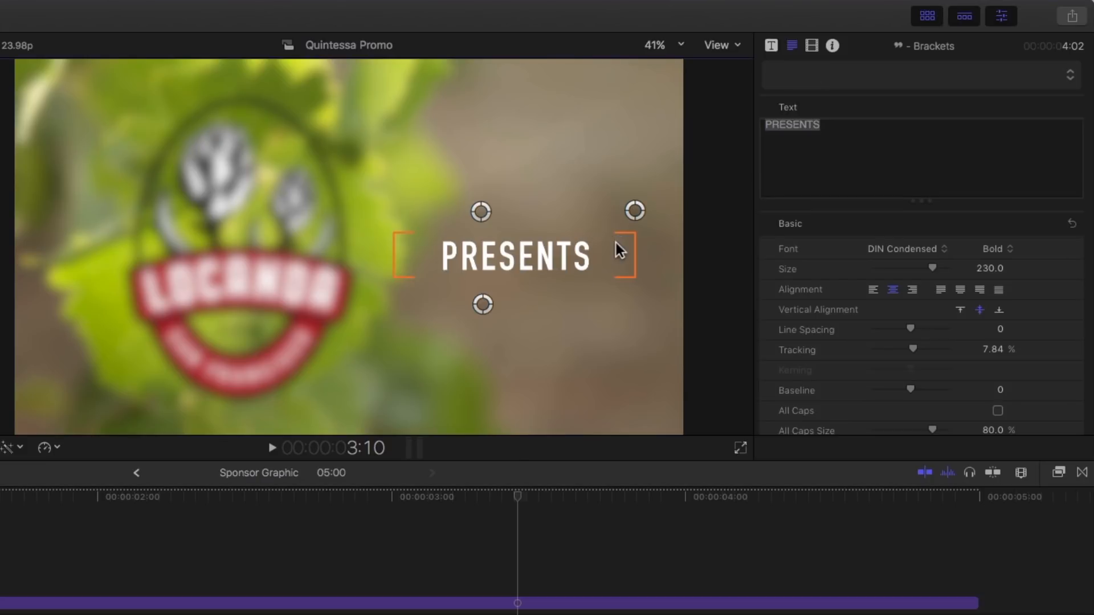
drag(637, 211, 599, 212)
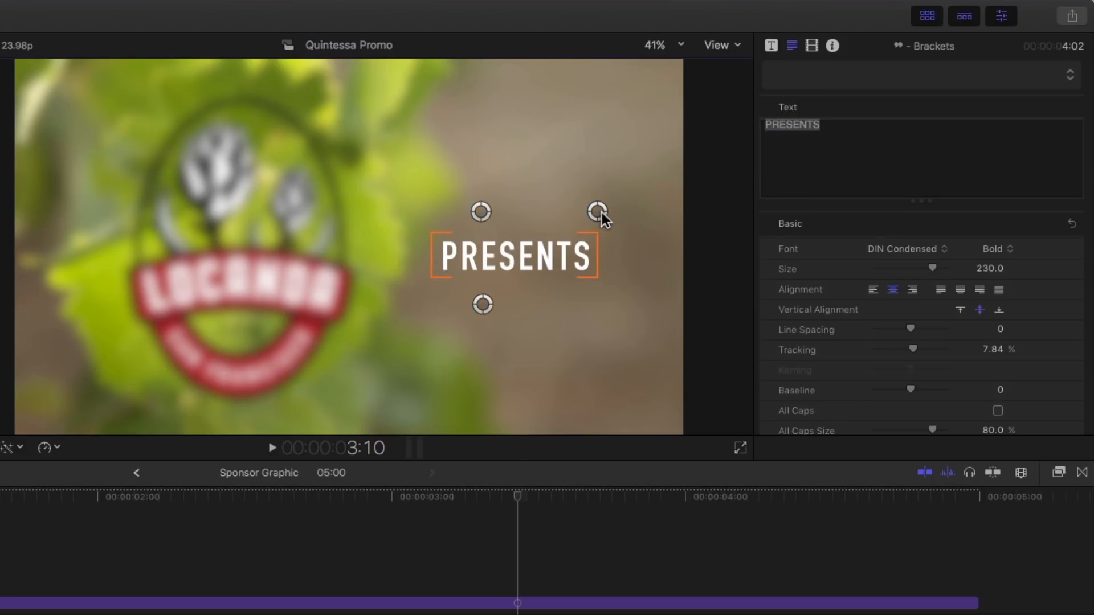
click(772, 45)
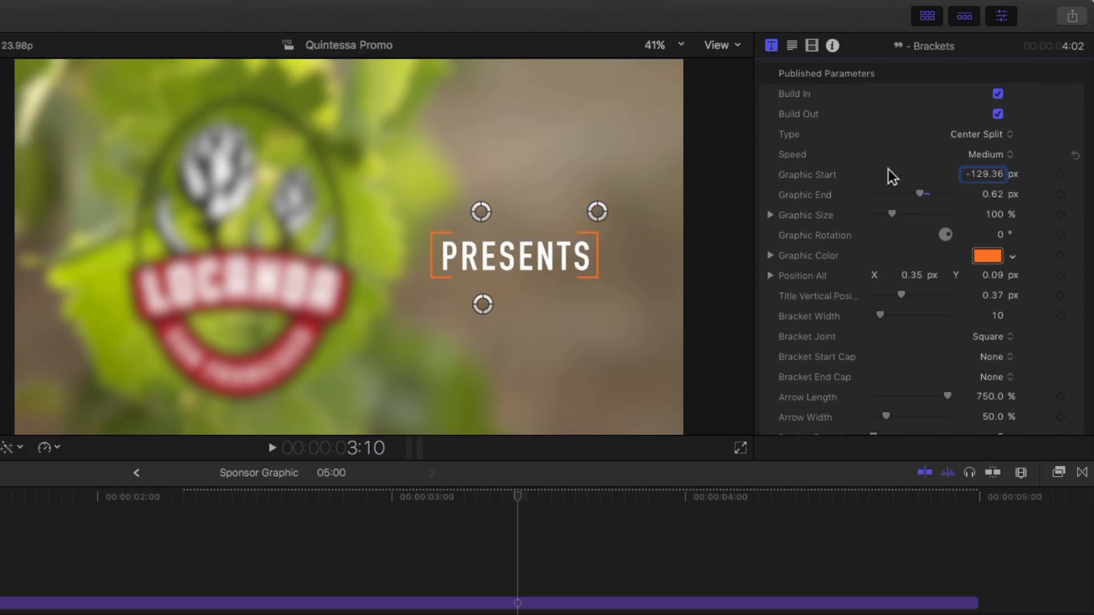
scroll(1026, 256, down, 5)
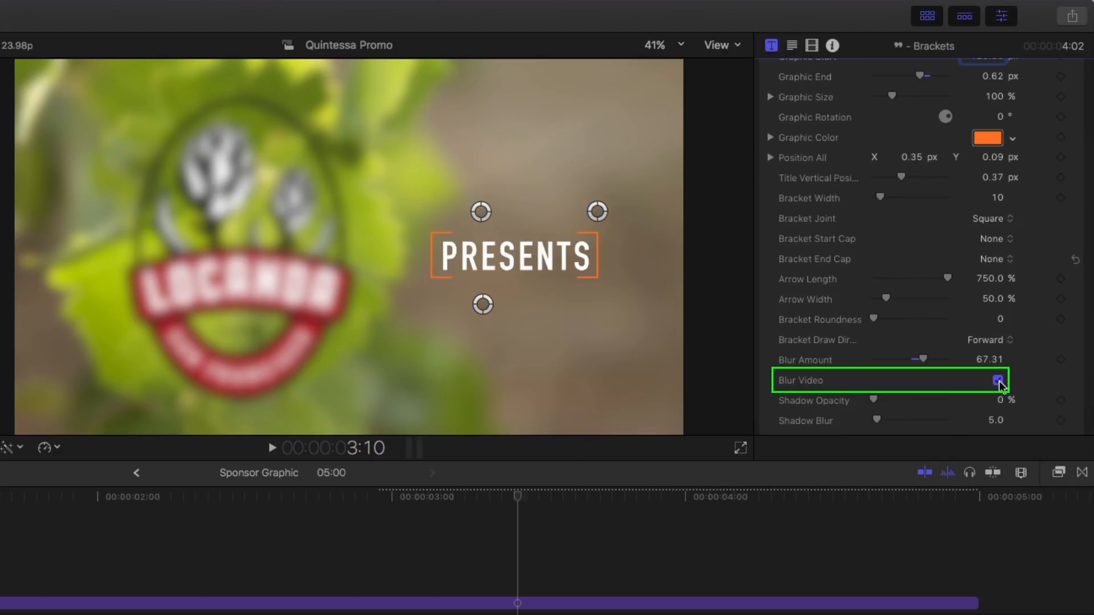
click(999, 380)
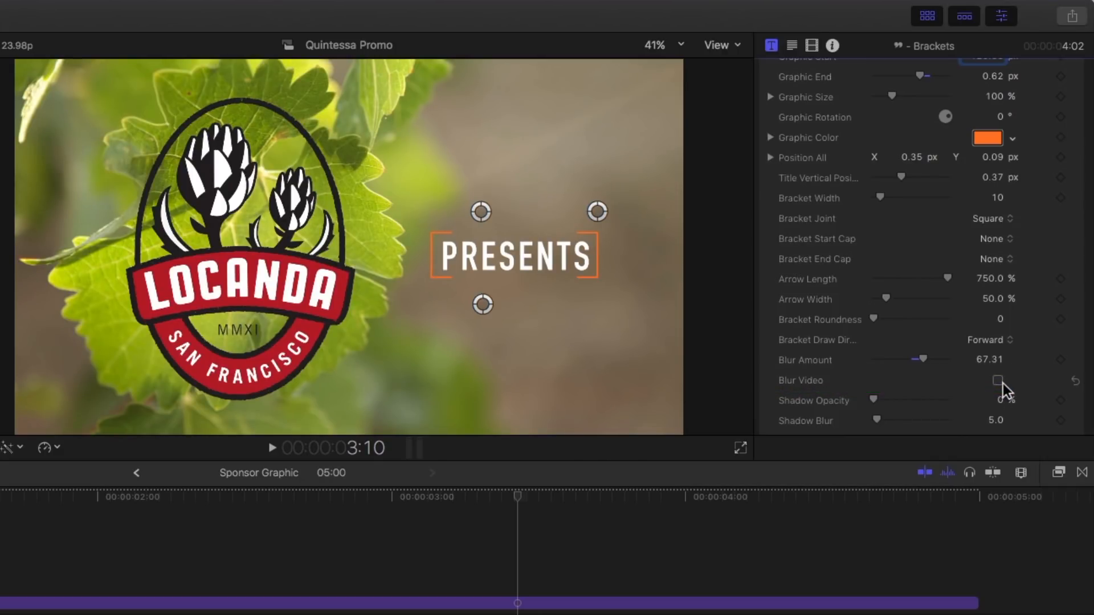
- Set the title's Graphic Color to the red sampled from the Locanda logo's banner
click(987, 138)
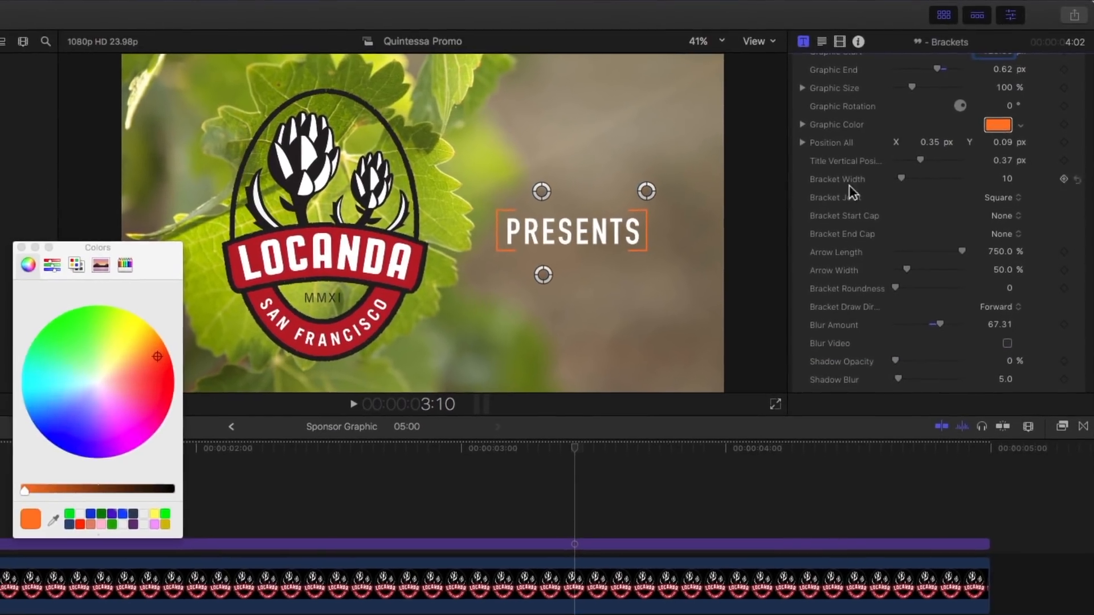
click(55, 518)
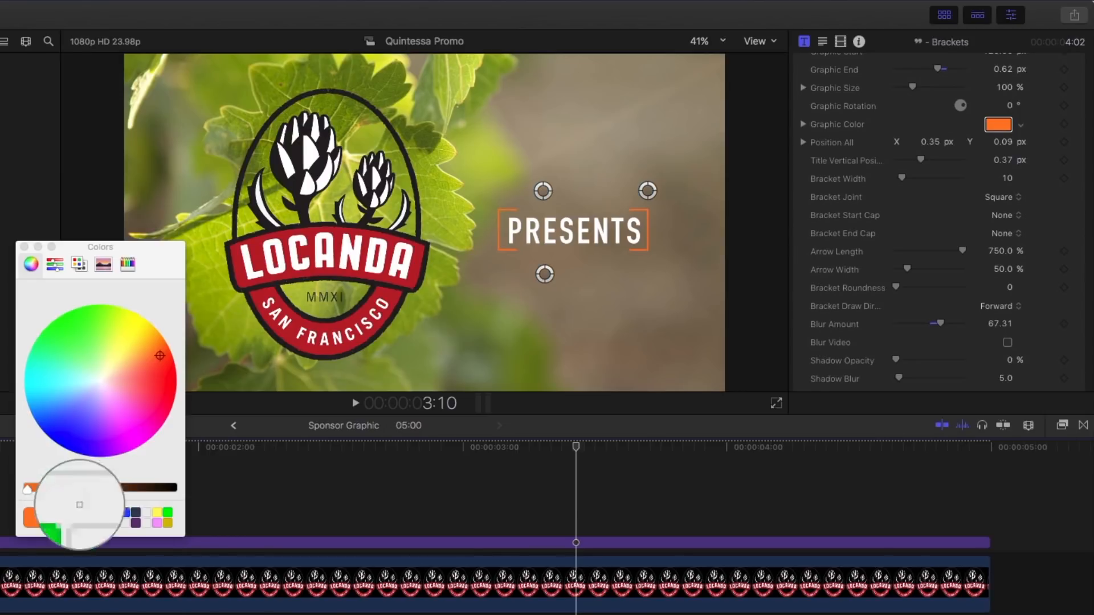
click(295, 335)
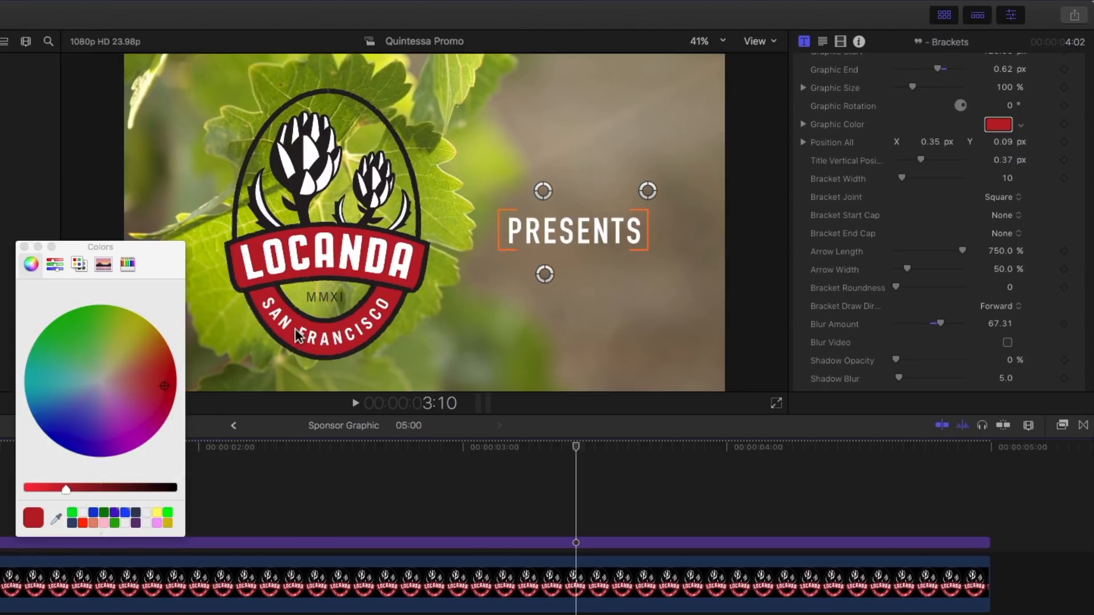
click(23, 247)
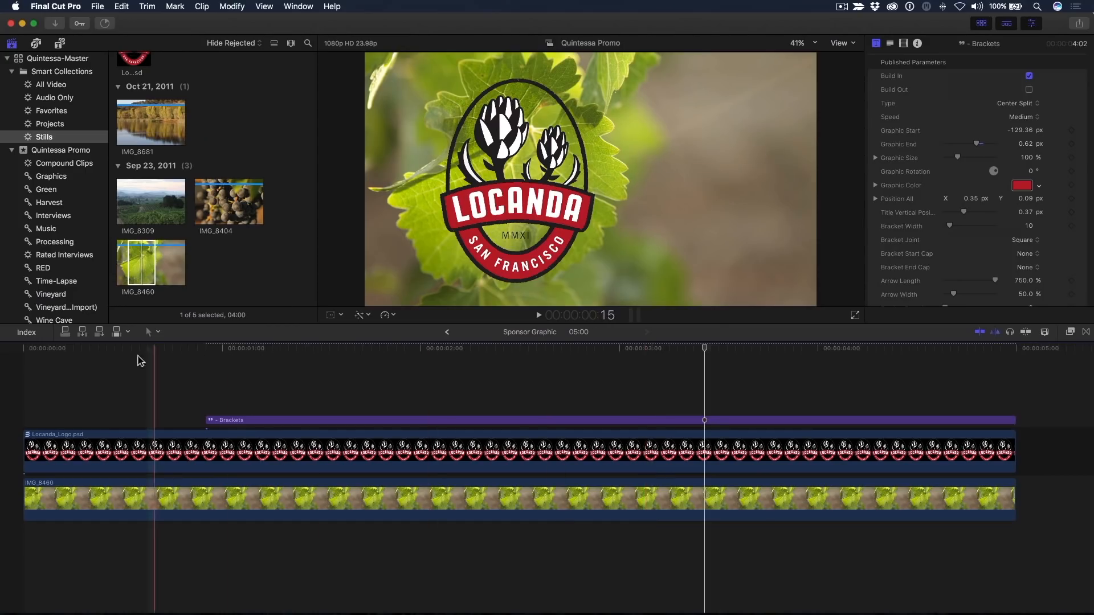
- Trim the start of the Brackets title to about one second and play the composite from the beginning
click(128, 352)
drag(128, 357, 232, 367)
click(211, 421)
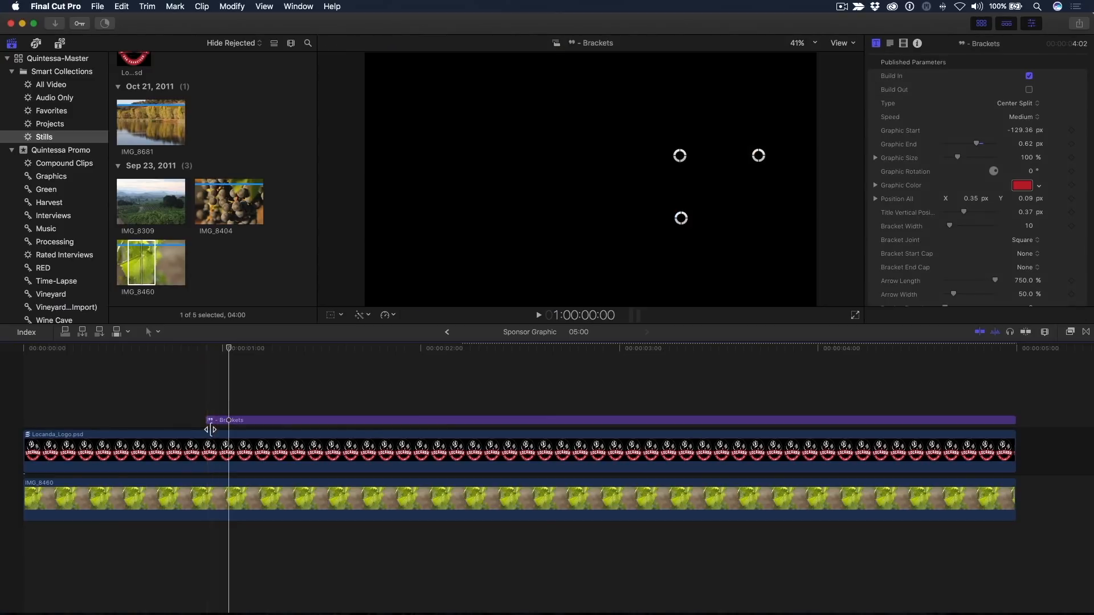
drag(211, 423, 227, 422)
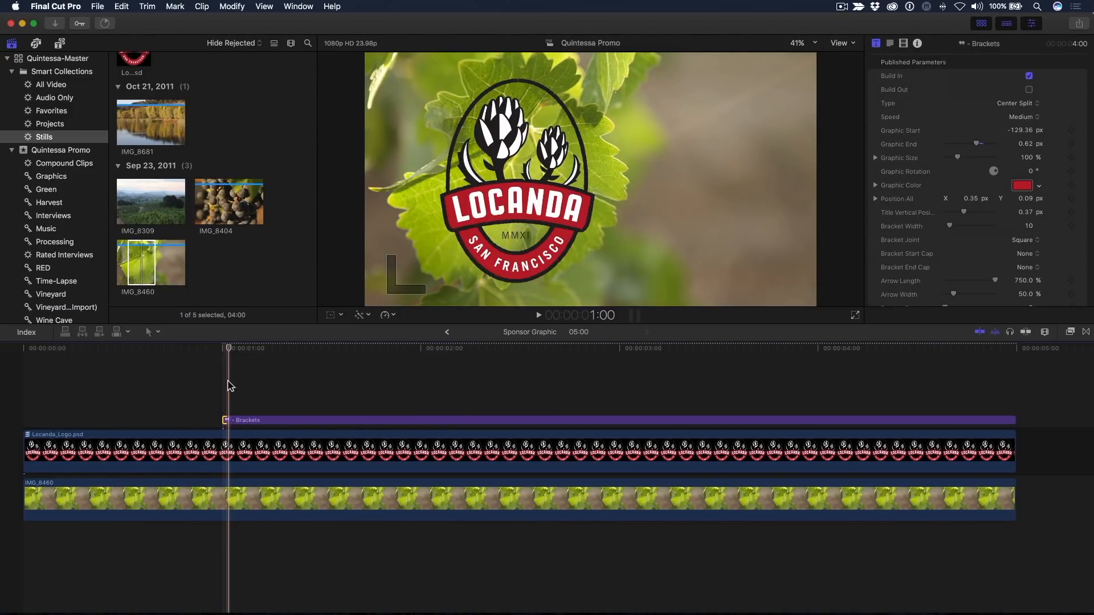
drag(229, 348, 24, 360)
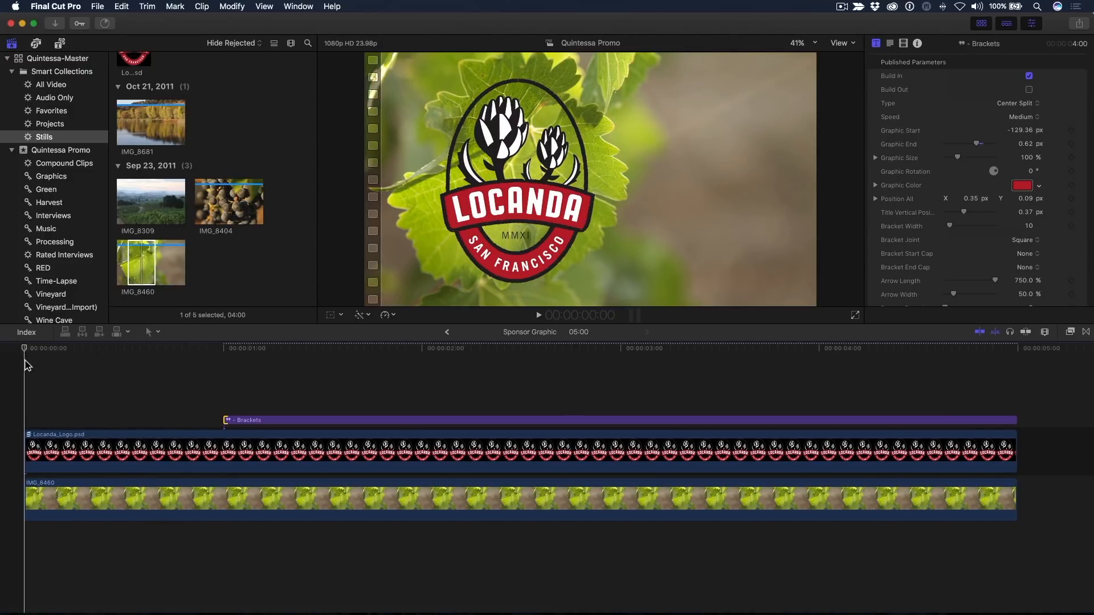
key(space)
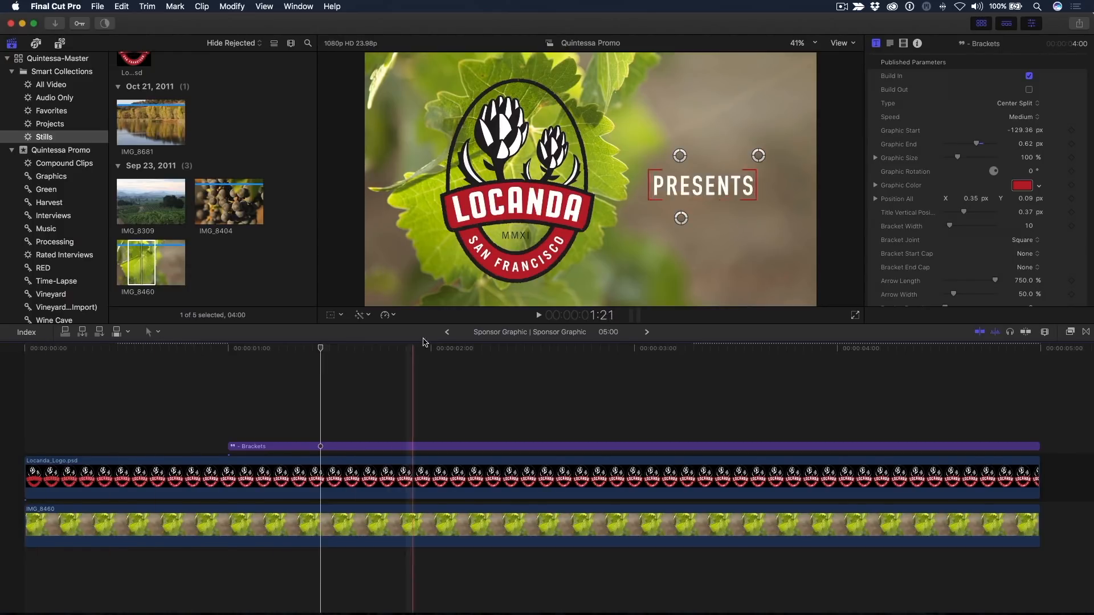
- Return to the Charles Promo timeline and insert the Sponsor Graphic compound clip at its start
click(447, 333)
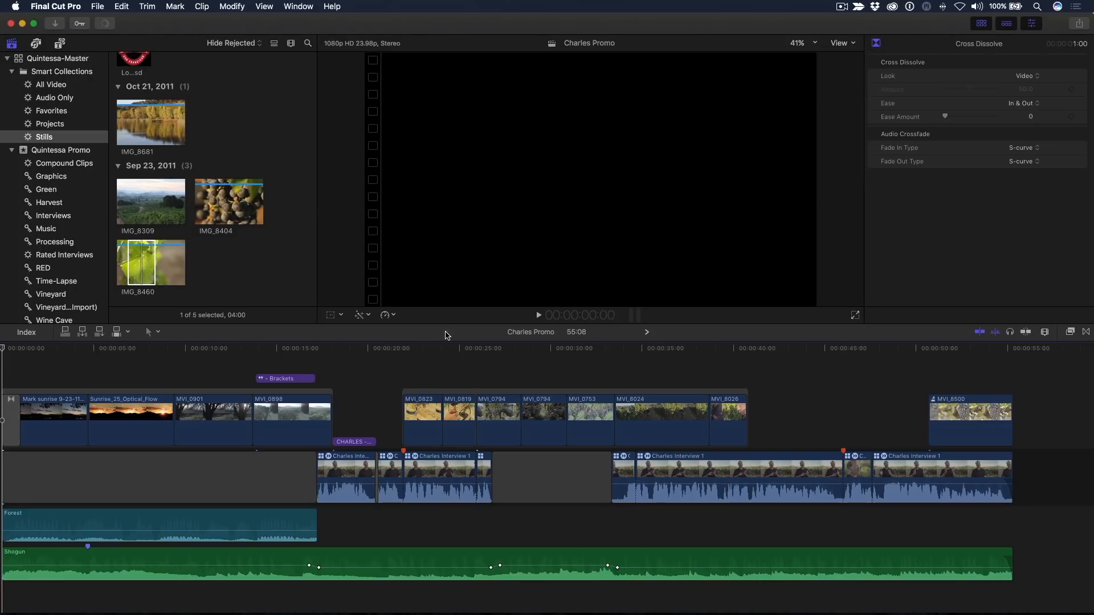
key(Home)
click(80, 165)
click(156, 116)
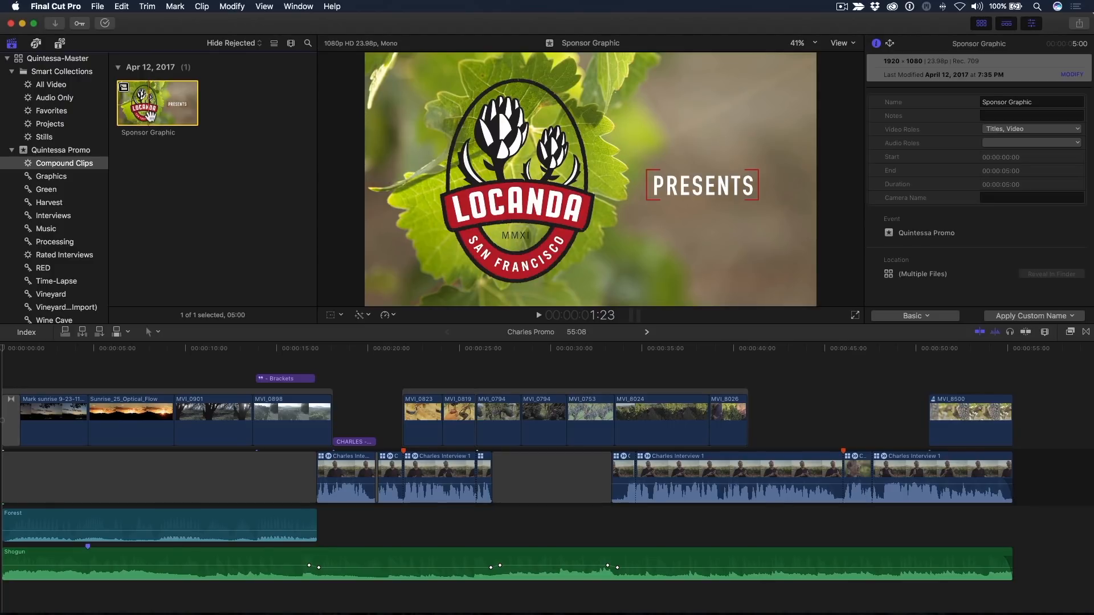
key(w)
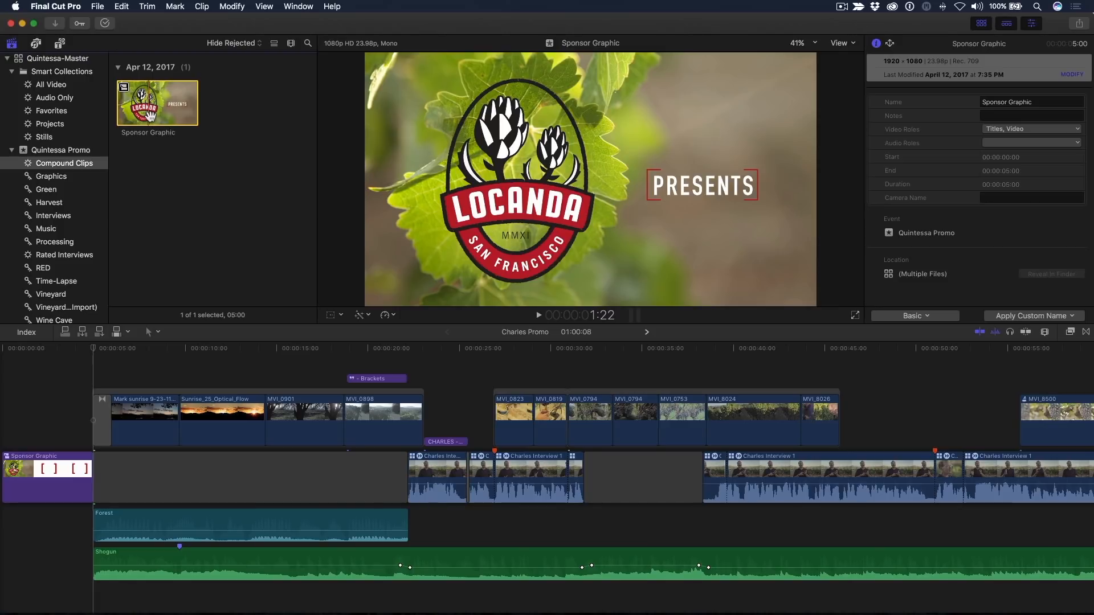
- Switch to the Marcello Promo timeline and place the playhead at its start
click(647, 332)
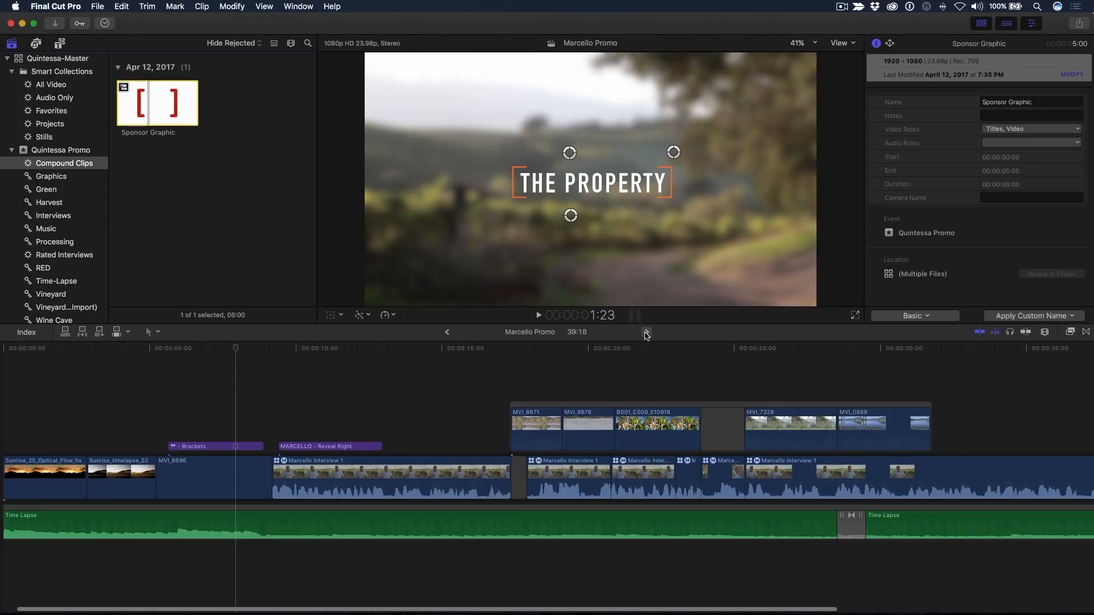
click(632, 360)
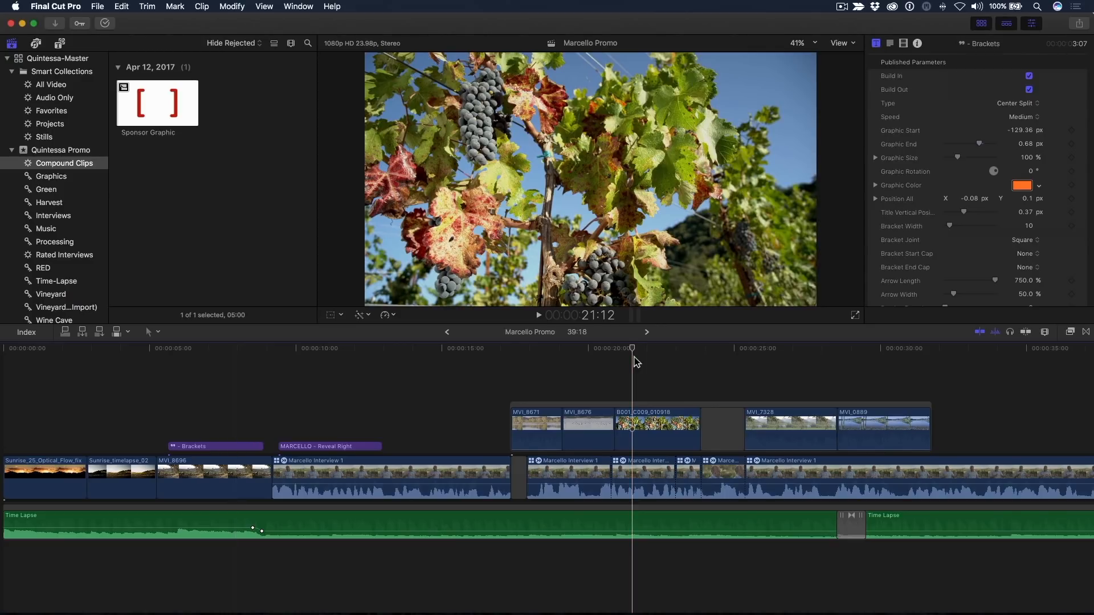
key(Home)
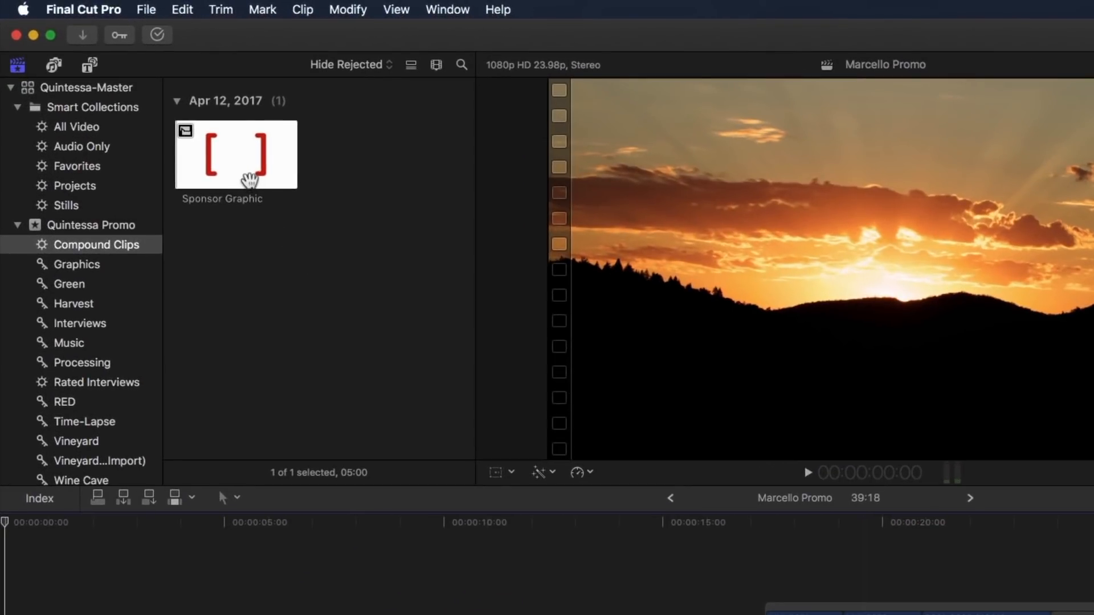
- Duplicate the Sponsor Graphic compound clip in the browser and rename the copy Sponsor Graphic 2
click(249, 180)
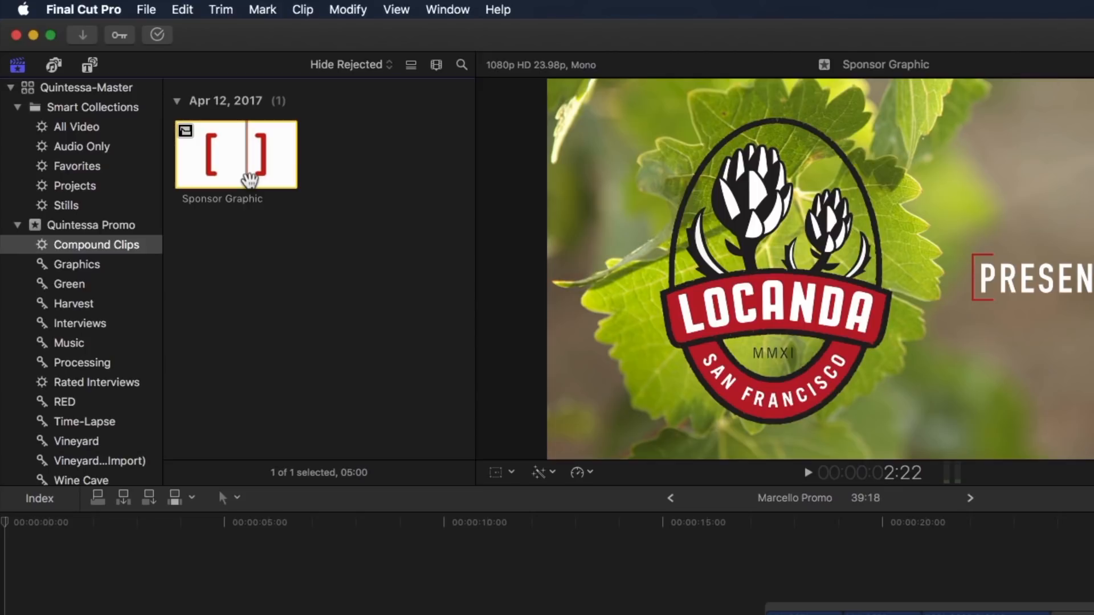
key(super+d)
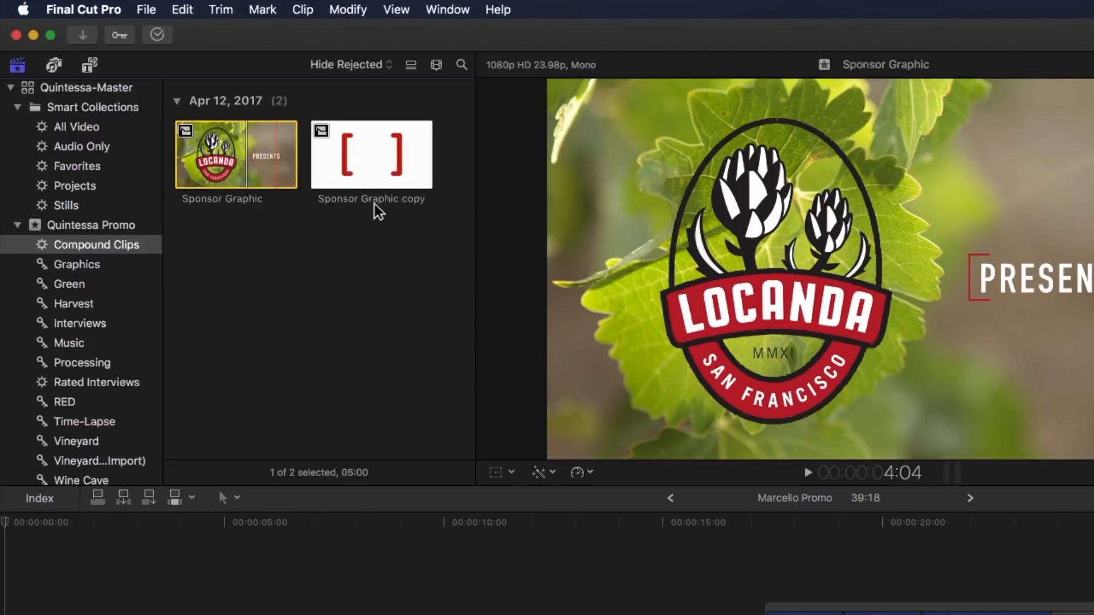
click(382, 200)
double_click(401, 200)
key(BackSpace)
text(2)
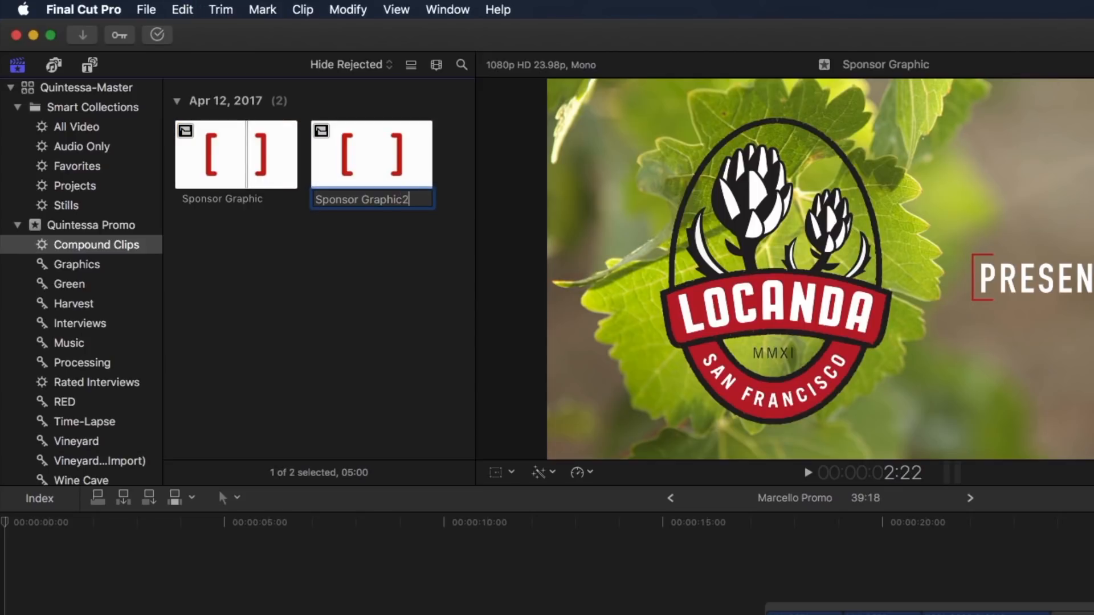
click(401, 200)
key(Right)
key(Right)
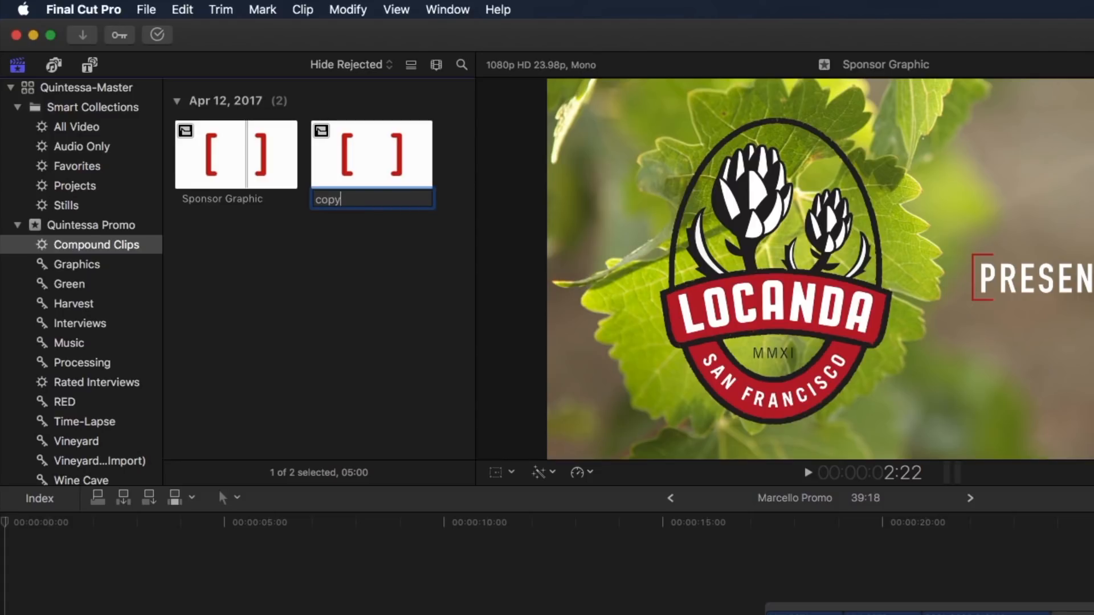
key(BackSpace)
key(BackSpace)
key(BackSpace)
key(Return)
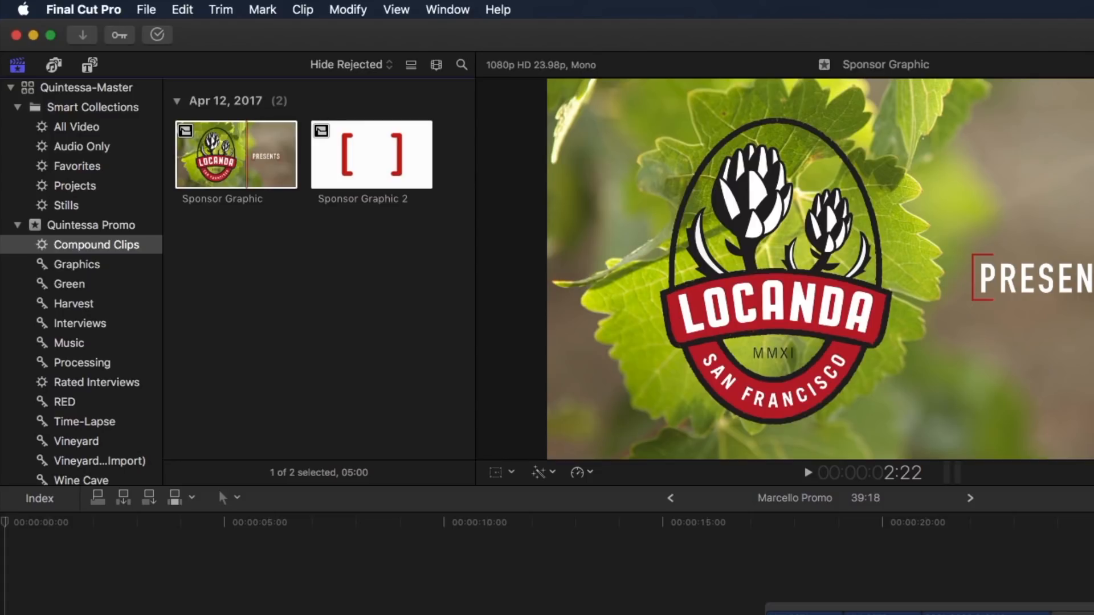
- Insert Sponsor Graphic 2 at the start of Marcello Promo and park the playhead at about 2:04 within it
click(408, 184)
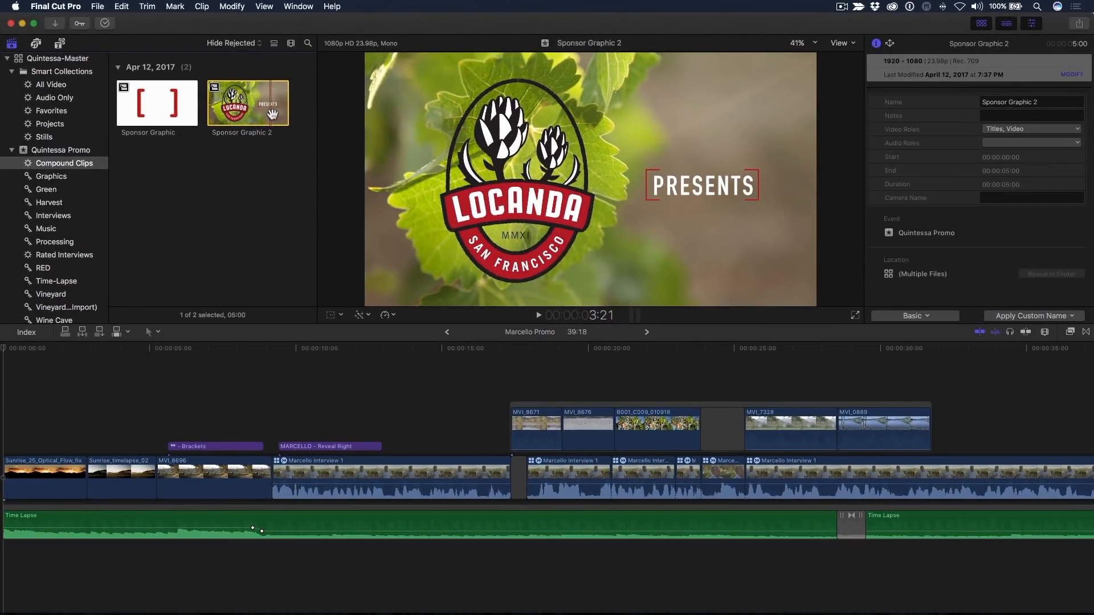
key(w)
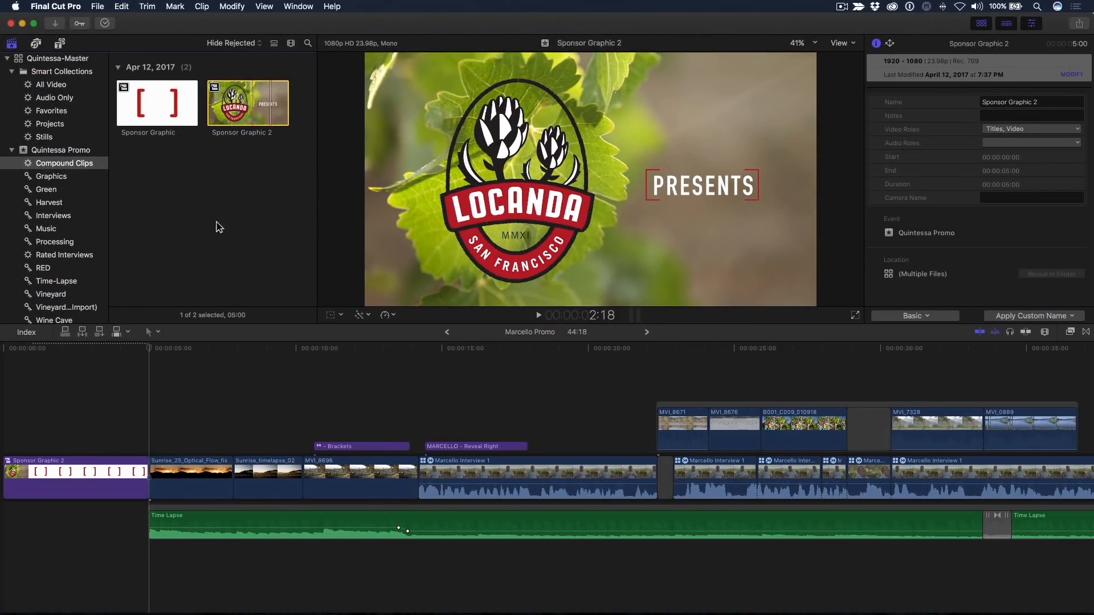
drag(104, 348, 69, 352)
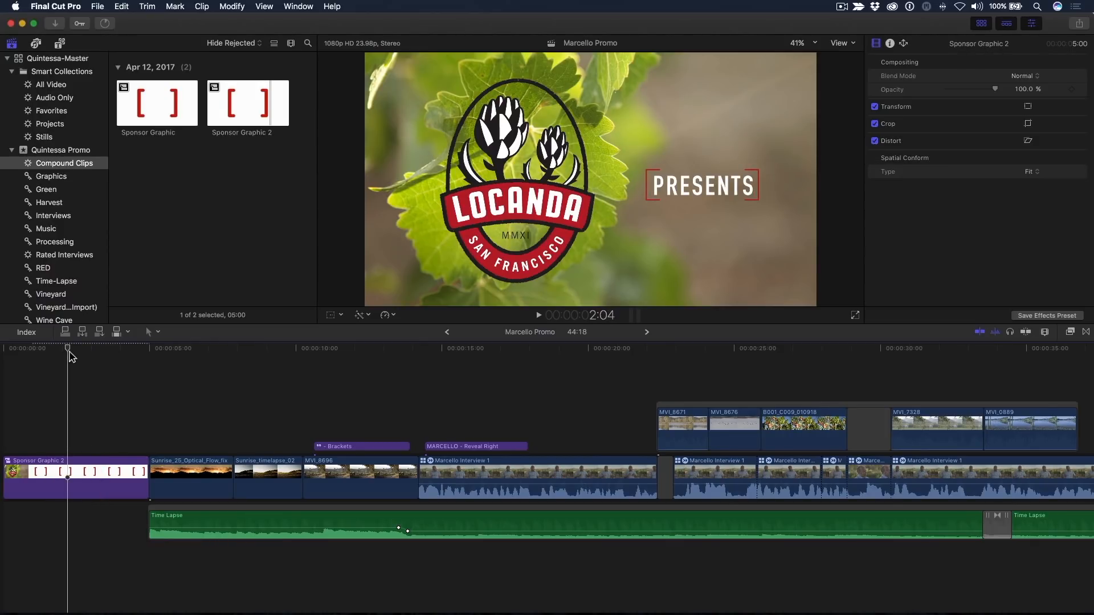
- Open Sponsor Graphic 2 in its own timeline and fit its contents to the window
click(70, 481)
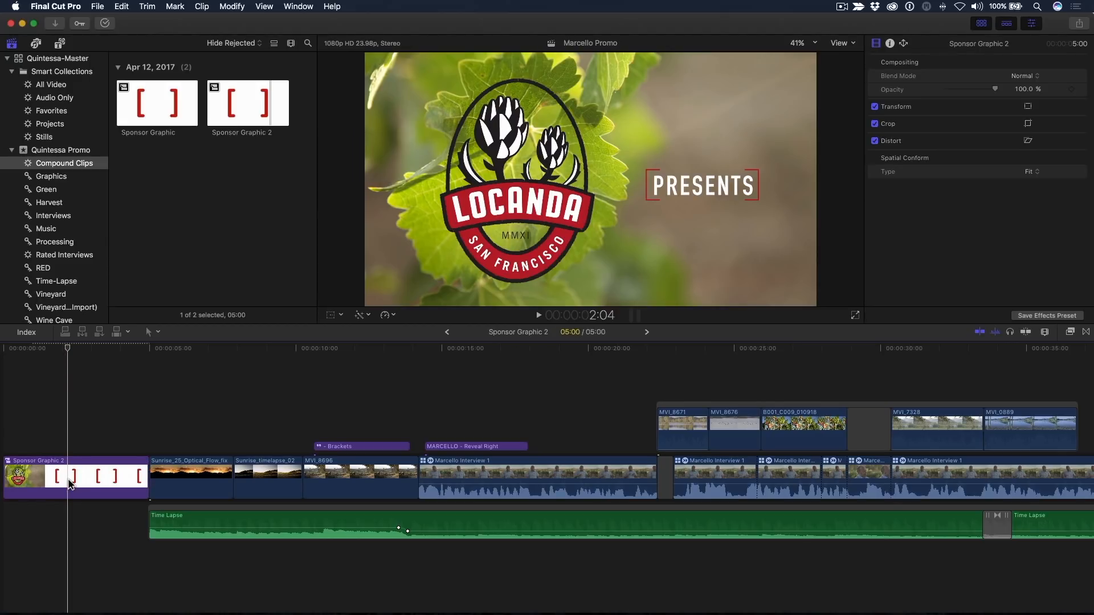
double_click(69, 482)
click(70, 483)
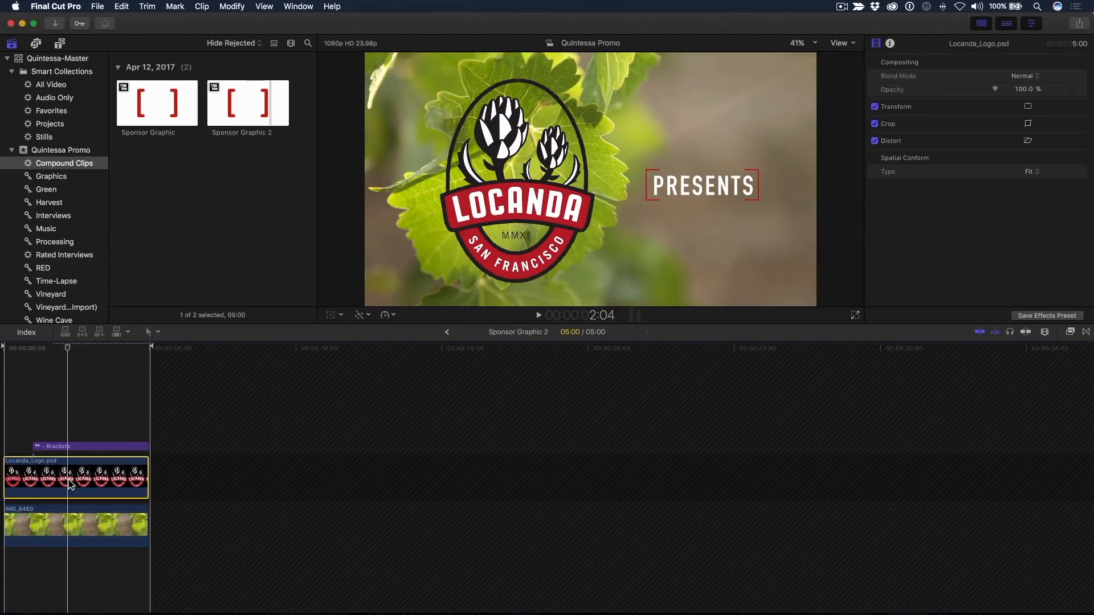
key(shift+z)
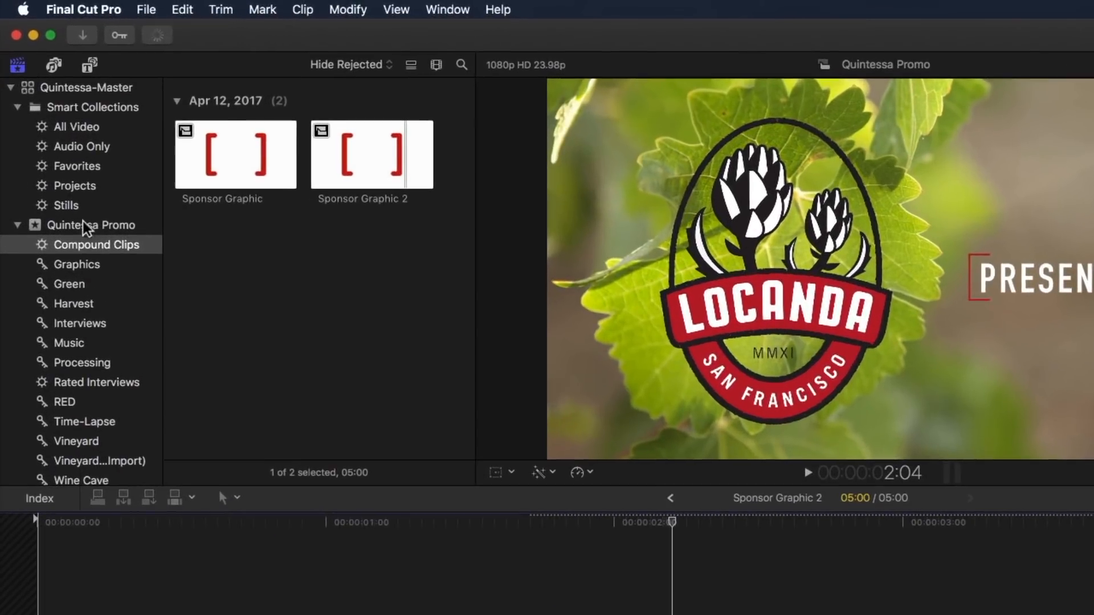
- Show the Stills smart collection to find a background still for Sponsor Graphic 2
click(52, 139)
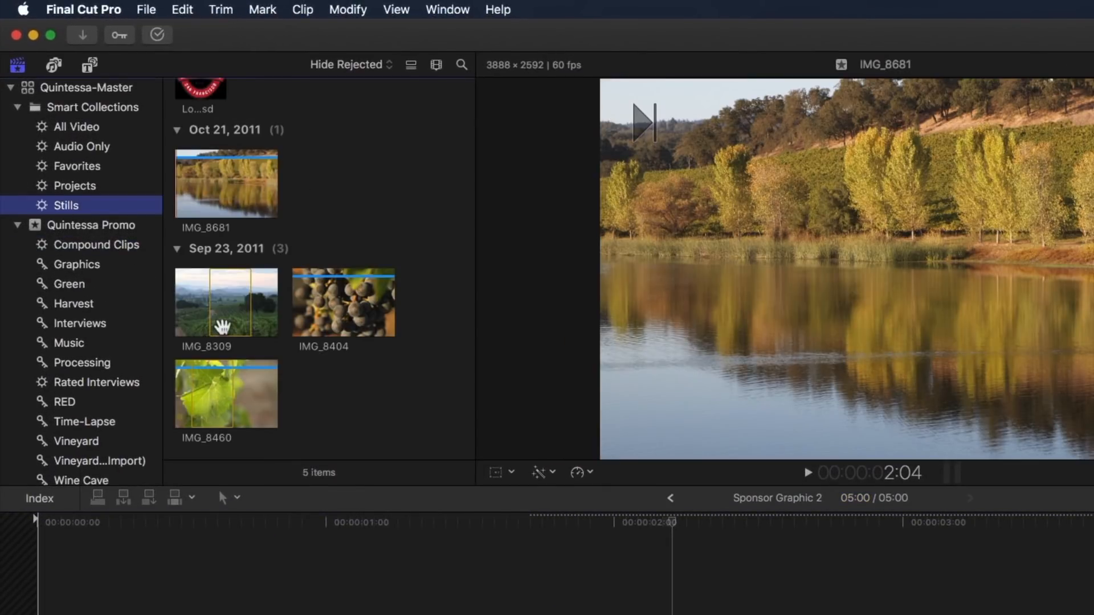